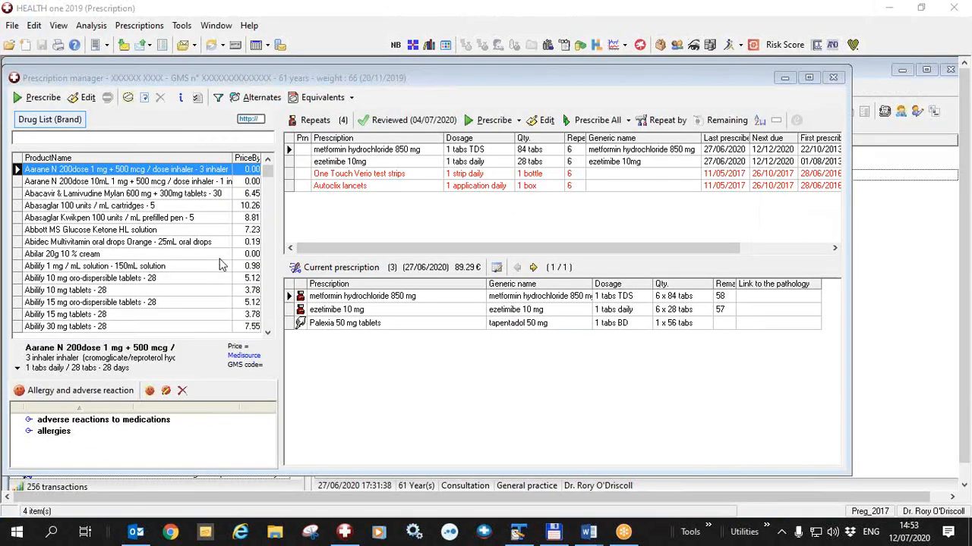
# - Enable sending the current prescription to a pharmacy by HealthMail and open the pharmacy directory for the nominated pharmacy
pyautogui.click(65, 49)
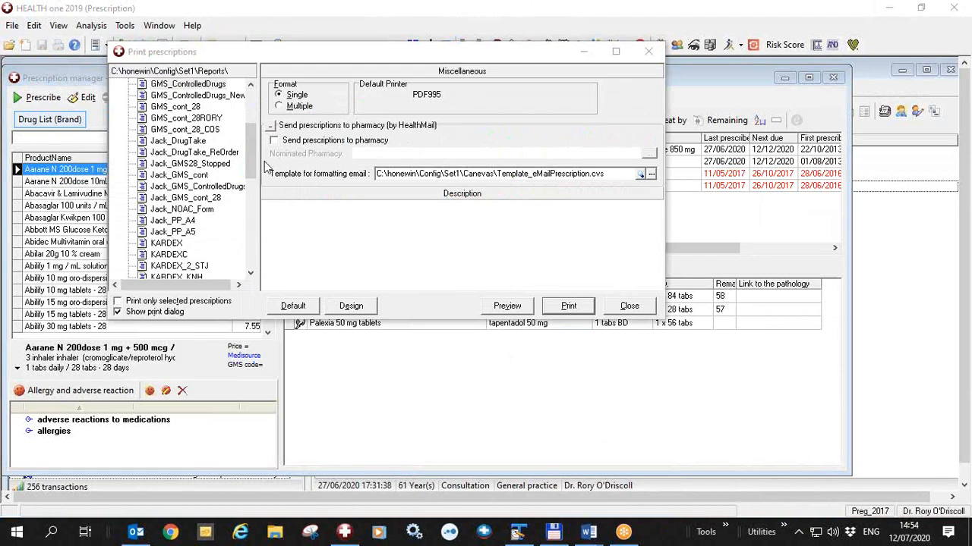
pyautogui.click(274, 141)
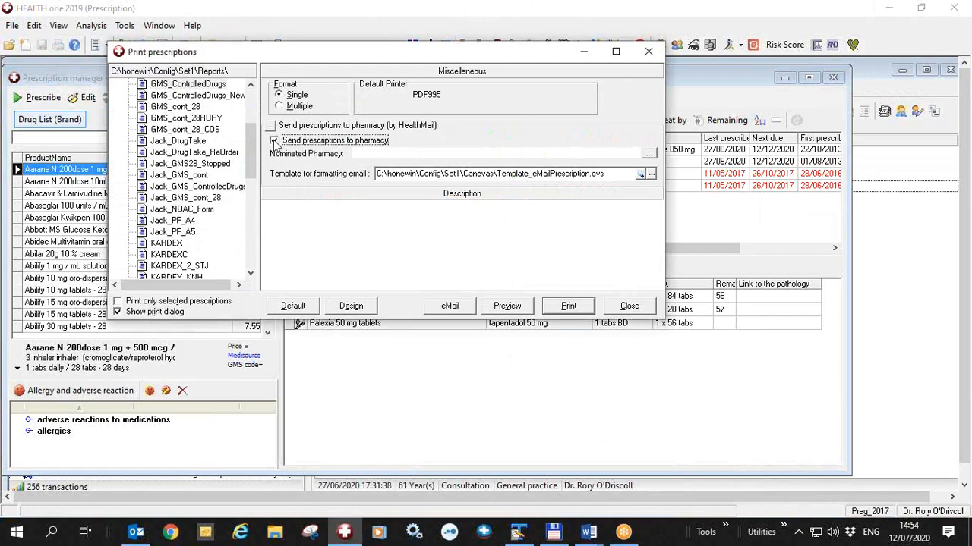
pyautogui.click(649, 154)
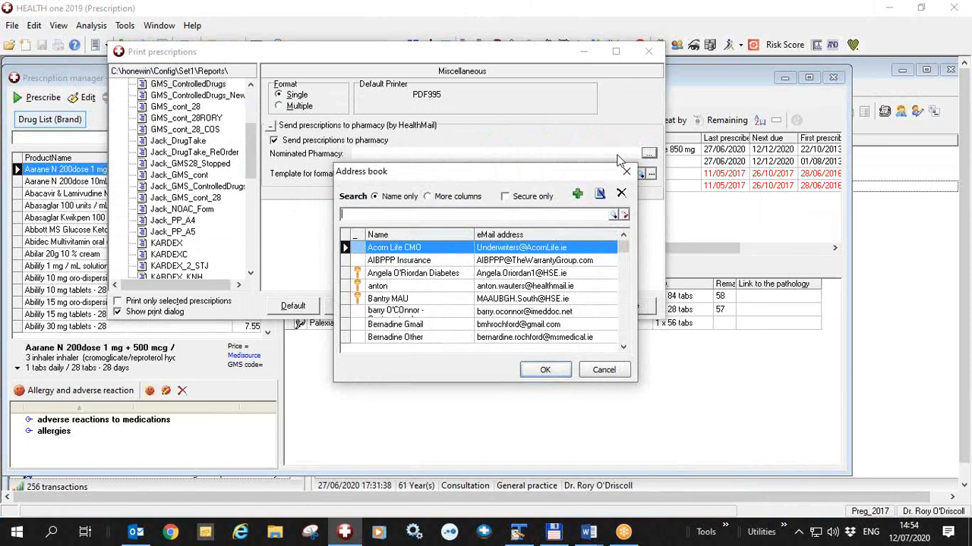
pyautogui.click(624, 216)
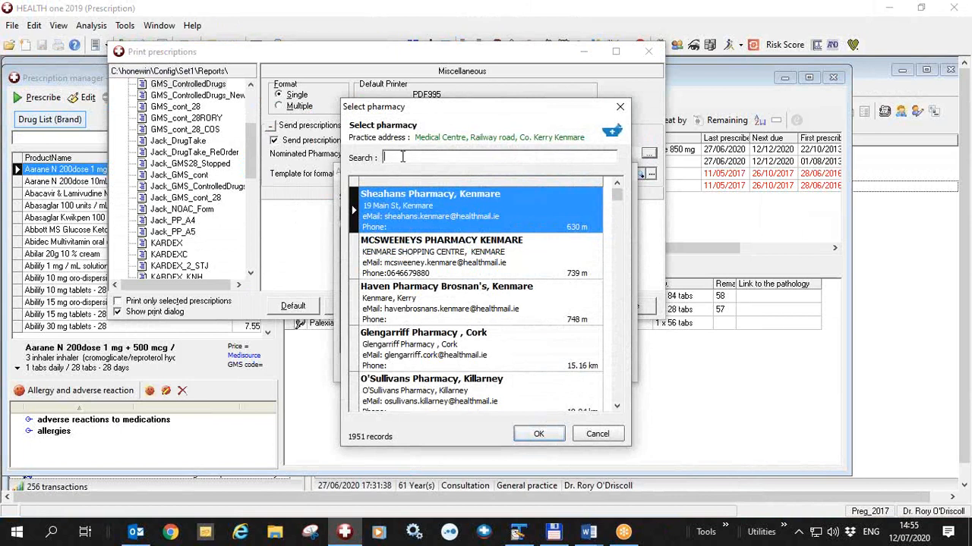
# - Search the pharmacy directory for "ballyhauni" and clear the search text
pyautogui.write('ballyhauni')
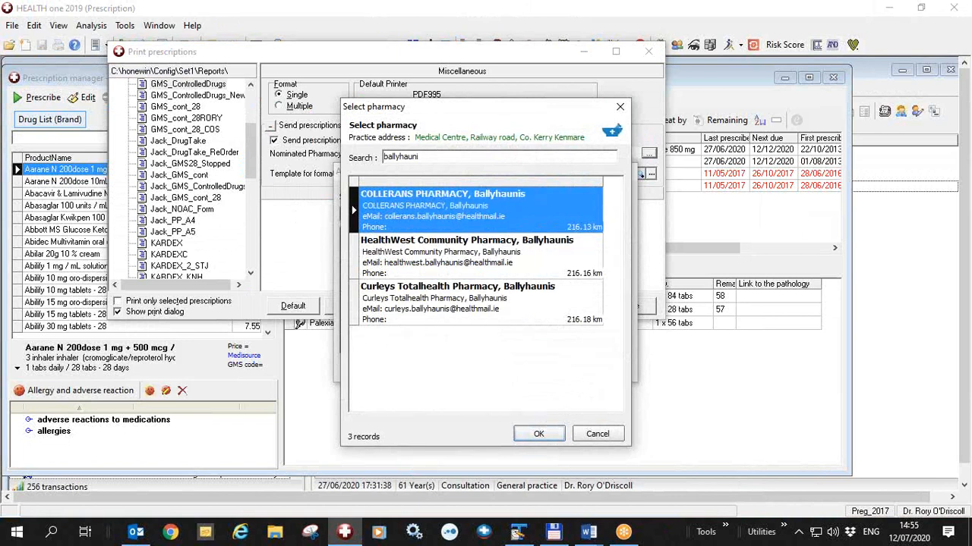
pyautogui.press('BackSpace')
pyautogui.press('BackSpace')
pyautogui.press('BackSpace')
pyautogui.press('BackSpace')
pyautogui.press('BackSpace')
pyautogui.press('BackSpace')
pyautogui.press('BackSpace')
pyautogui.press('BackSpace')
pyautogui.press('BackSpace')
# - Search the directory for "carndonag" and set Inish Pharmacy, Carndonagh as the nominated pharmacy
pyautogui.write('carndonagh')
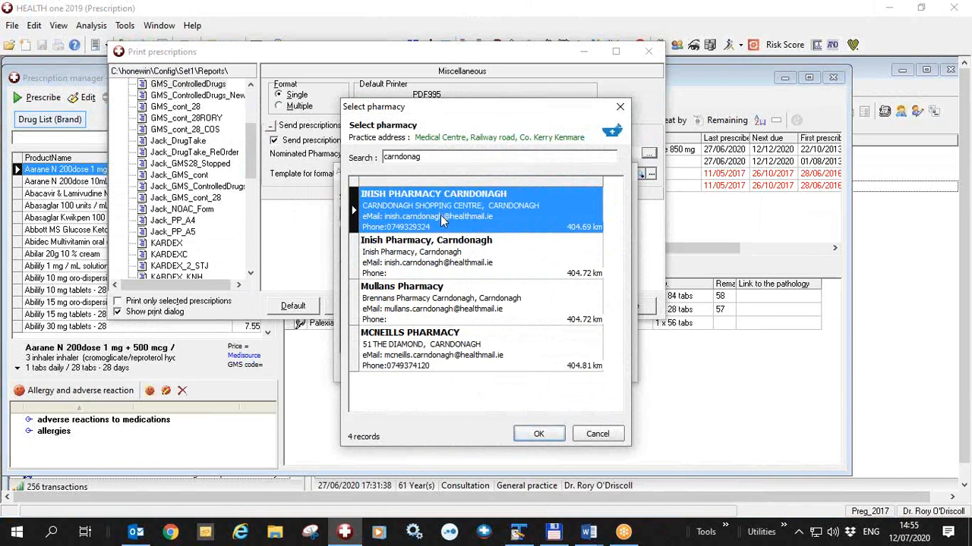
pyautogui.click(435, 255)
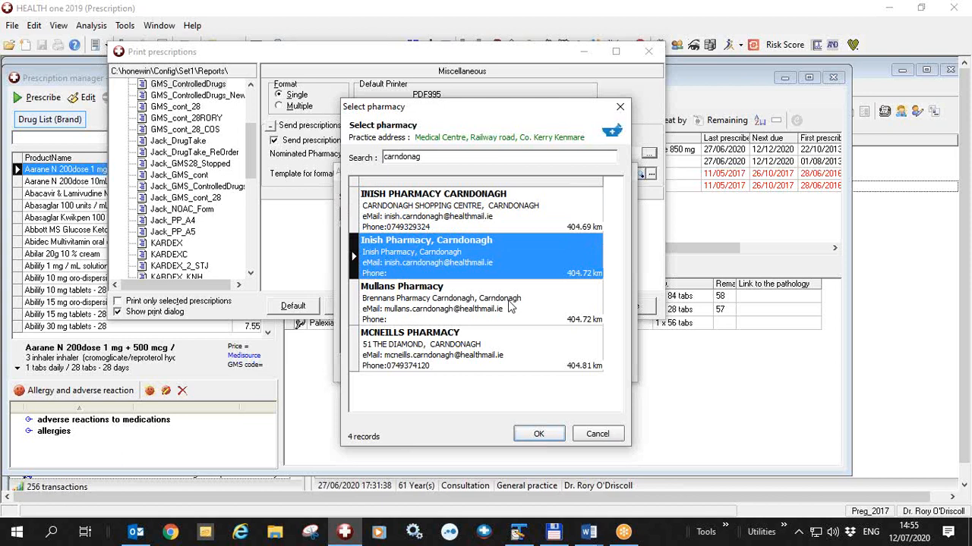
pyautogui.click(540, 434)
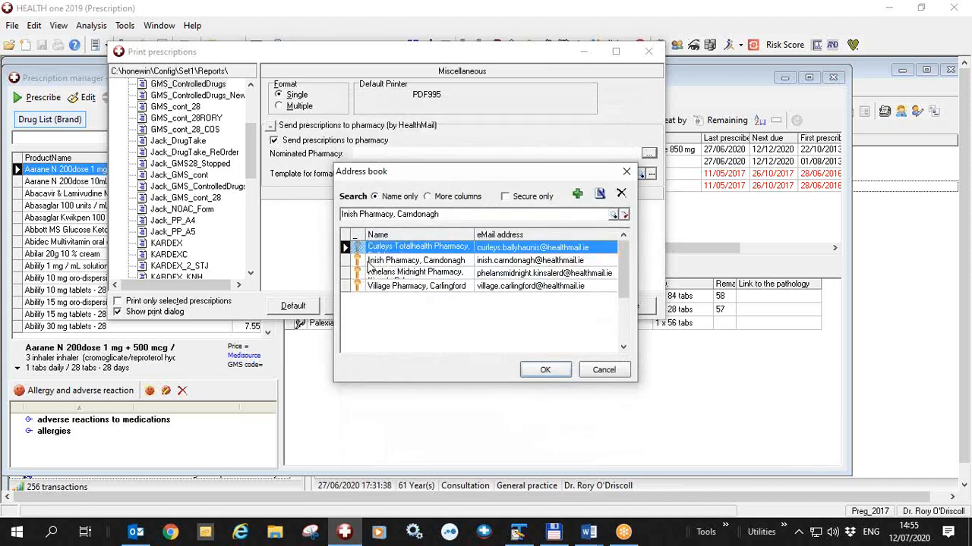
pyautogui.click(404, 261)
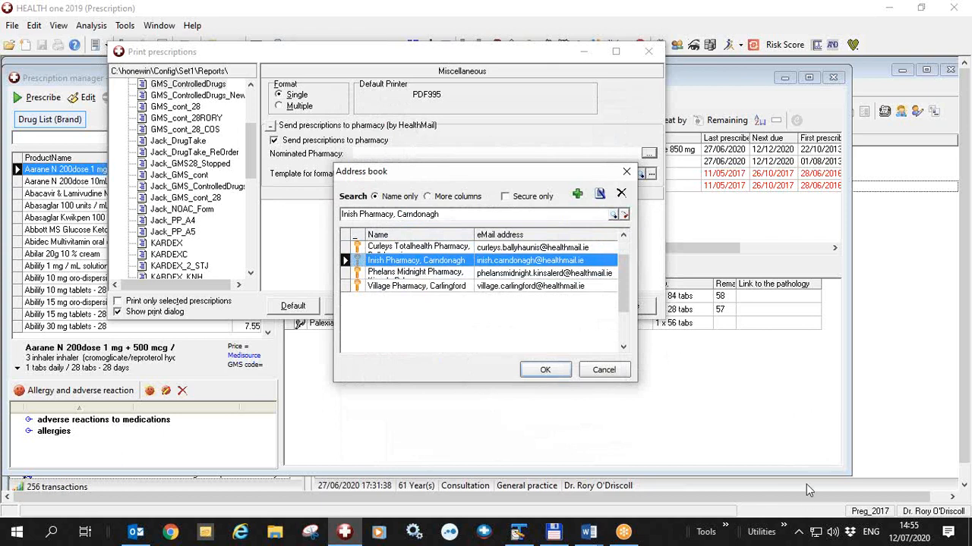
pyautogui.click(545, 370)
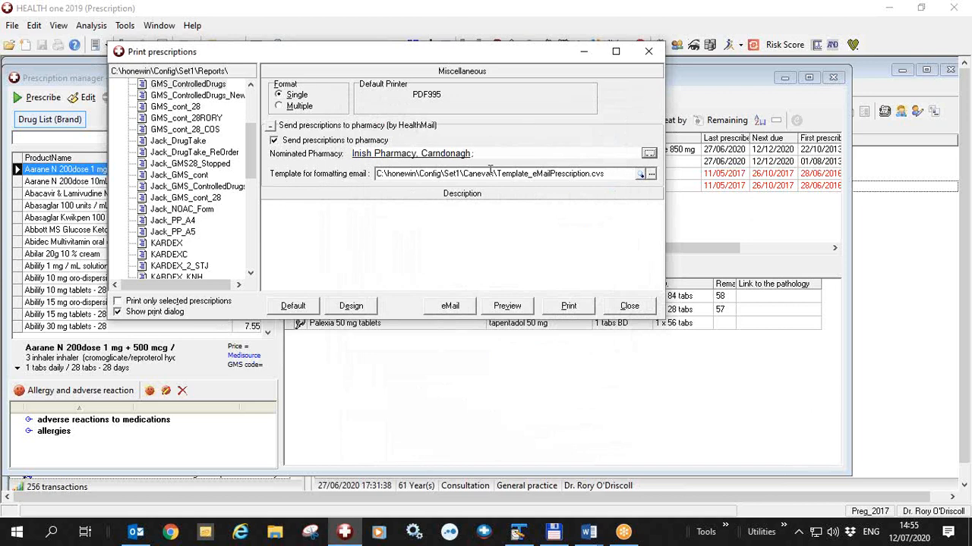
# - Create the HealthMail prescription message, examine its date, the Palexia patient information and quantity in words, and close it unsent
pyautogui.click(450, 307)
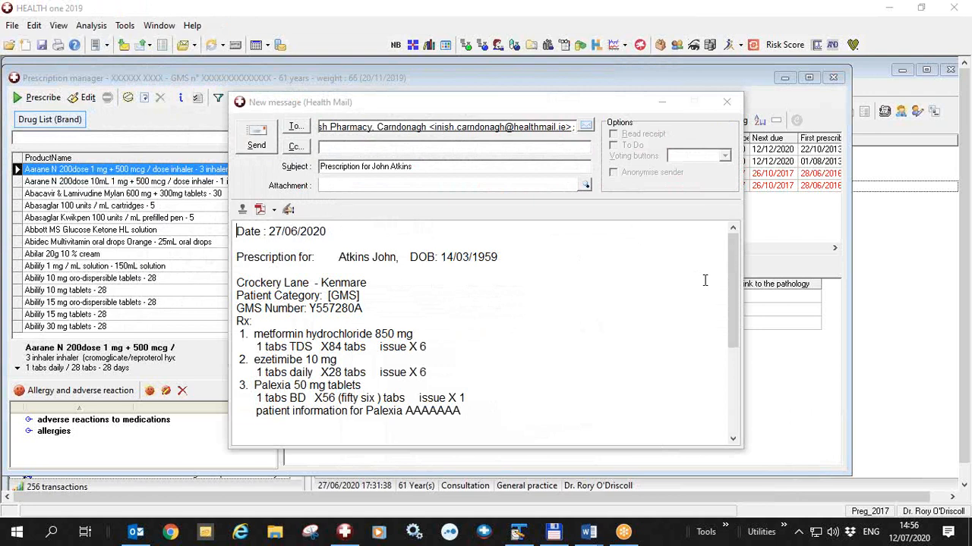
pyautogui.moveTo(731, 267)
pyautogui.mouseDown()
pyautogui.moveTo(734, 355)
pyautogui.moveTo(729, 262)
pyautogui.mouseUp()
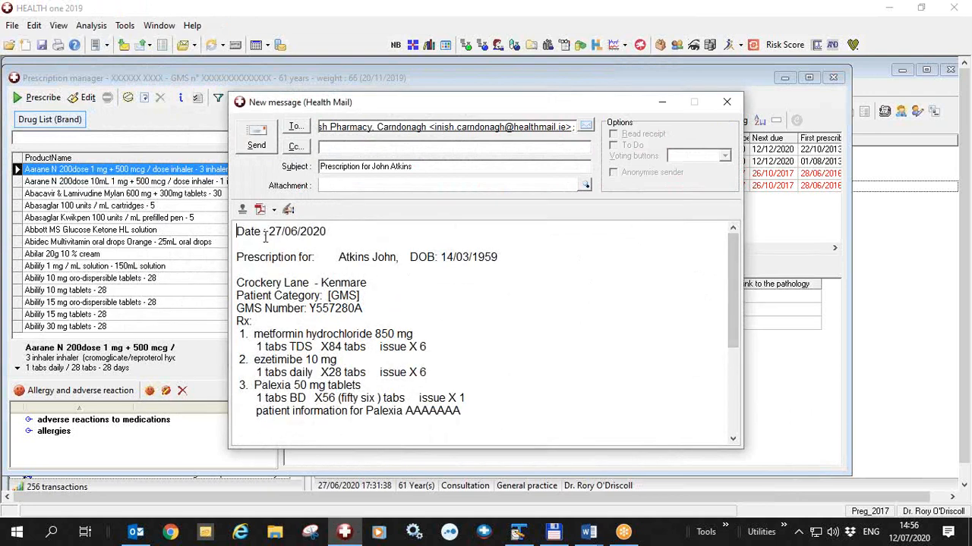
pyautogui.moveTo(266, 232); pyautogui.dragTo(327, 235)
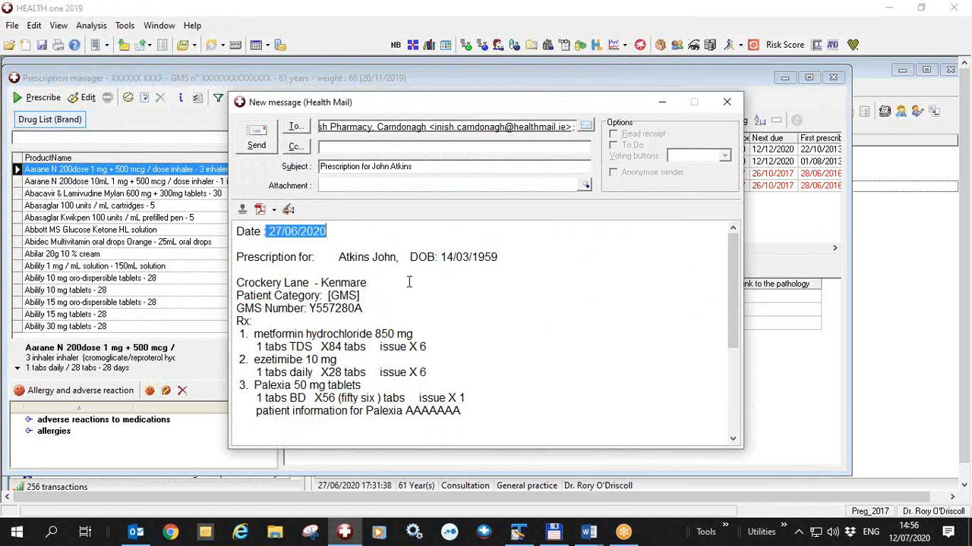
pyautogui.click(797, 484)
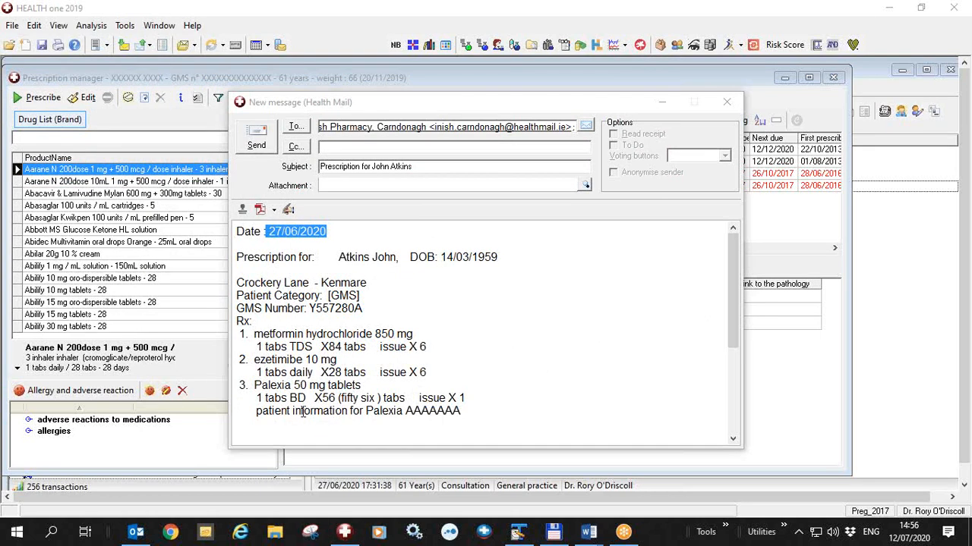
pyautogui.moveTo(251, 411); pyautogui.dragTo(453, 411)
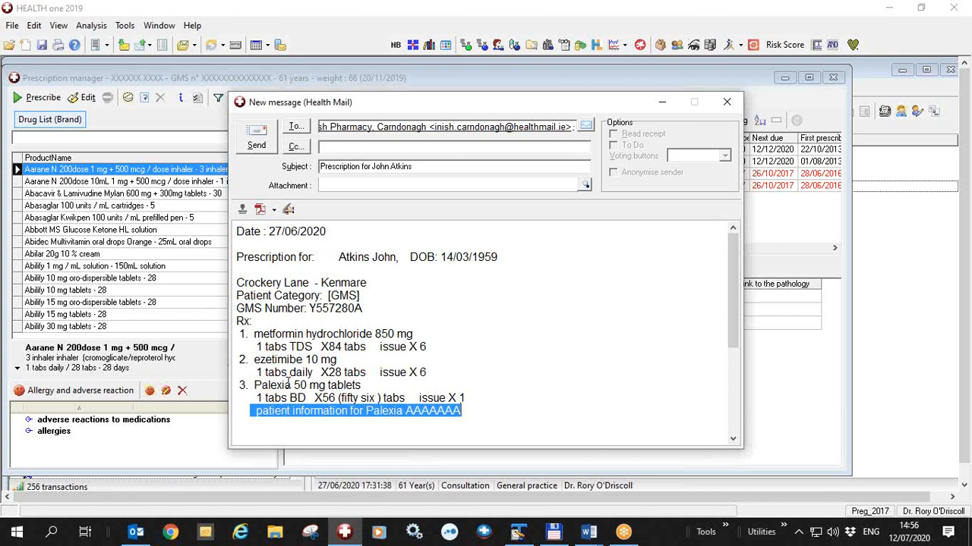
pyautogui.moveTo(341, 398); pyautogui.dragTo(377, 399)
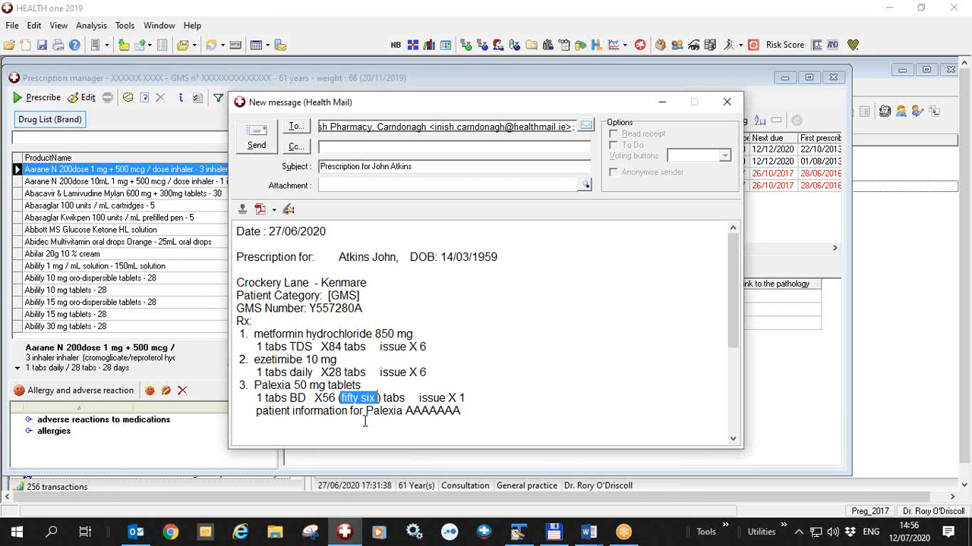
pyautogui.click(728, 104)
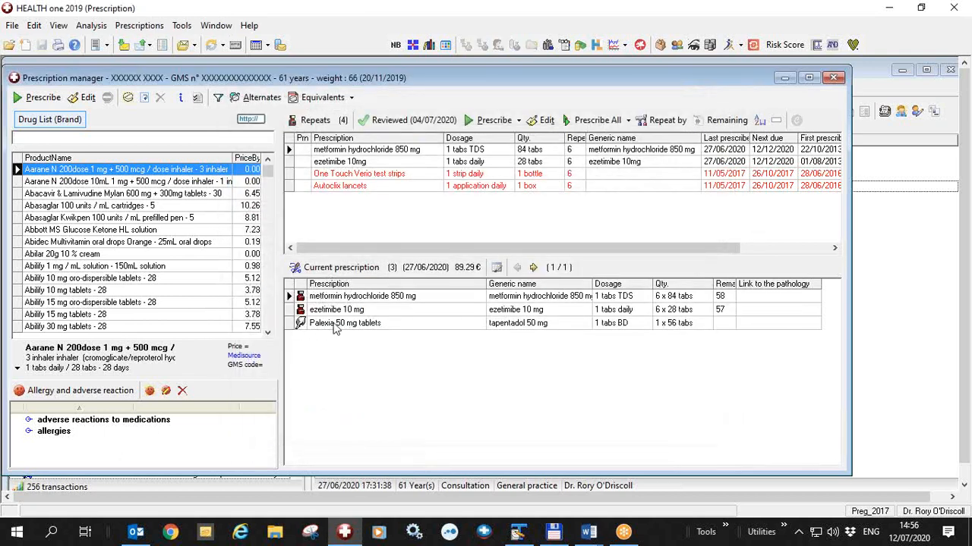
# - Edit the Palexia 50 mg tablets prescription, switching its Hand written parameter off and on again
pyautogui.click(335, 324)
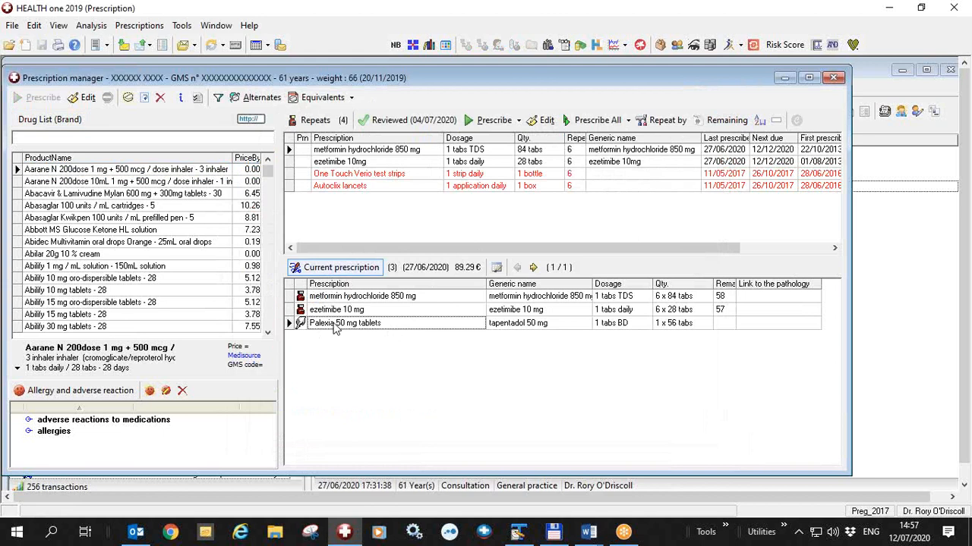
pyautogui.doubleClick(335, 324)
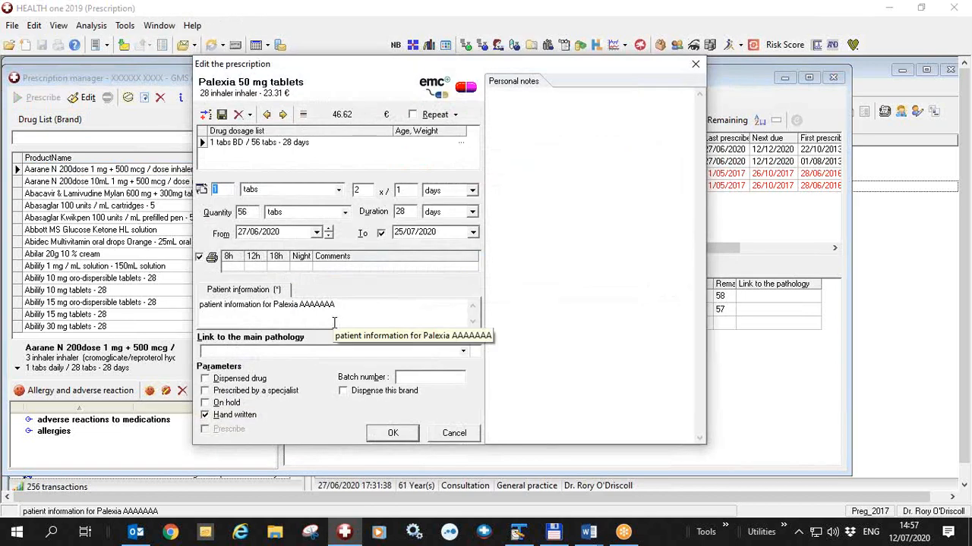
pyautogui.click(206, 417)
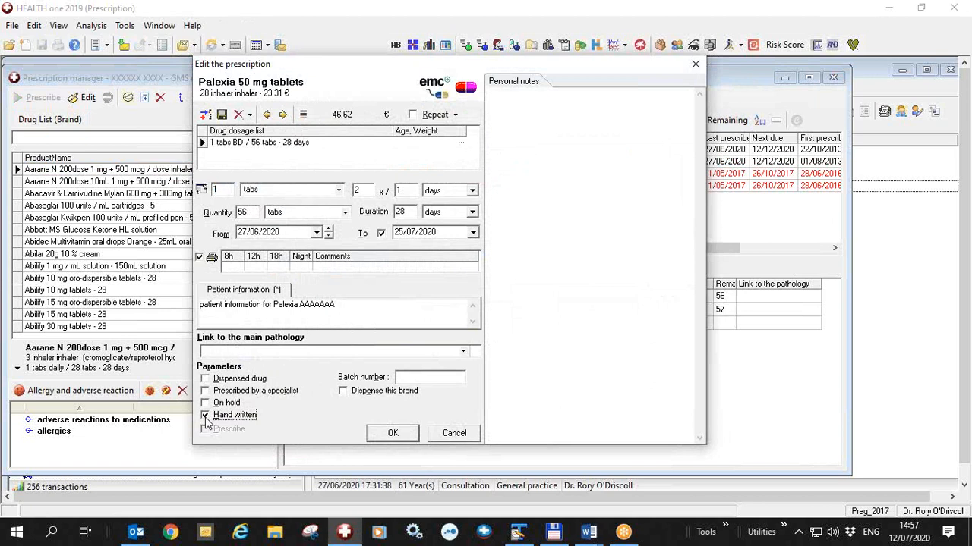
pyautogui.click(205, 416)
pyautogui.click(411, 439)
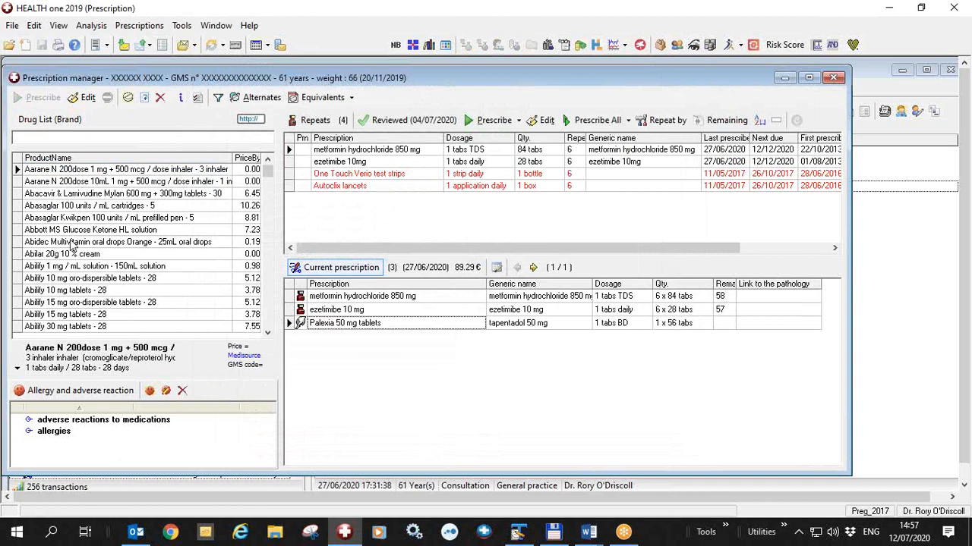
# - Start setting the hand written attribute for the entire unfiltered drug list, and decline the confirmation
pyautogui.click(140, 32)
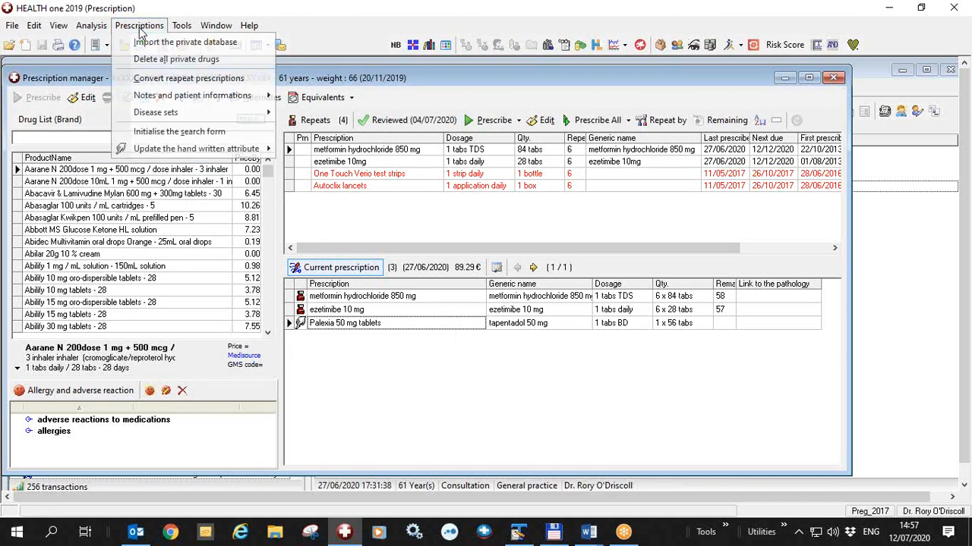
pyautogui.moveTo(203, 154)
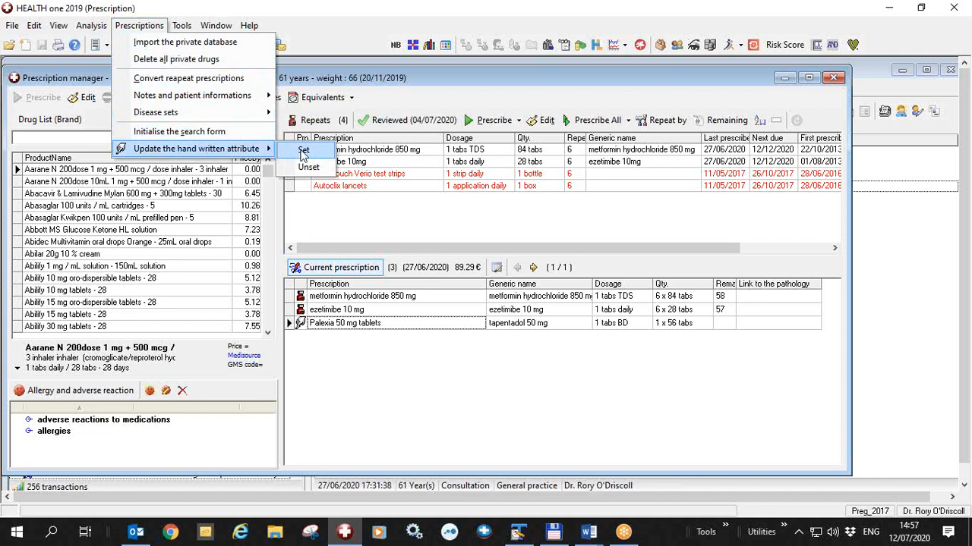
pyautogui.click(303, 152)
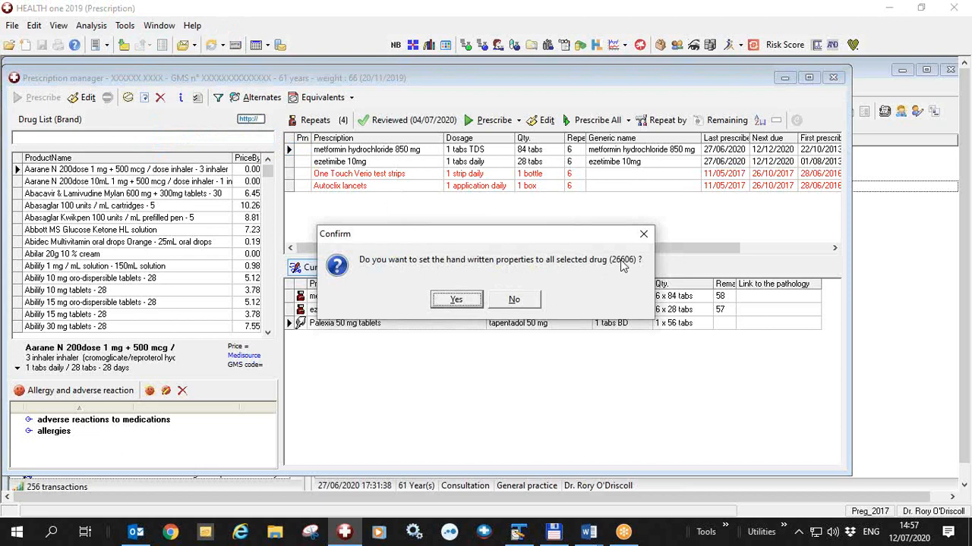
pyautogui.click(514, 301)
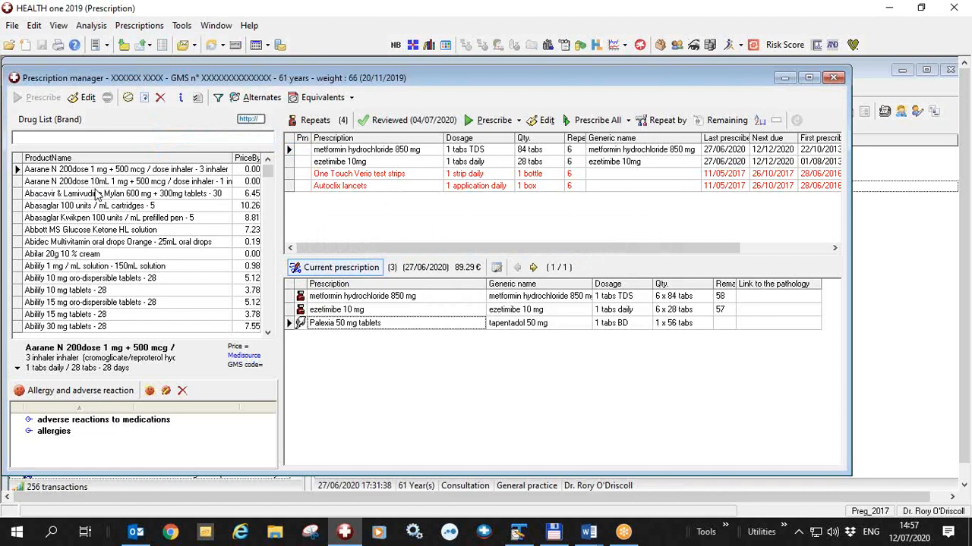
# - Filter the drug list to Opioids (N02A), under Analgesics in the Nervous system group
pyautogui.click(218, 100)
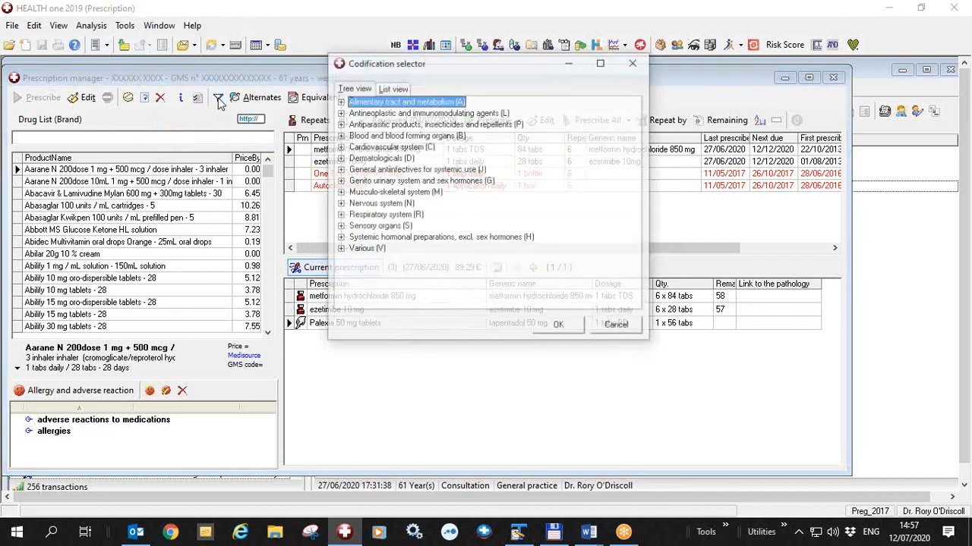
pyautogui.click(339, 204)
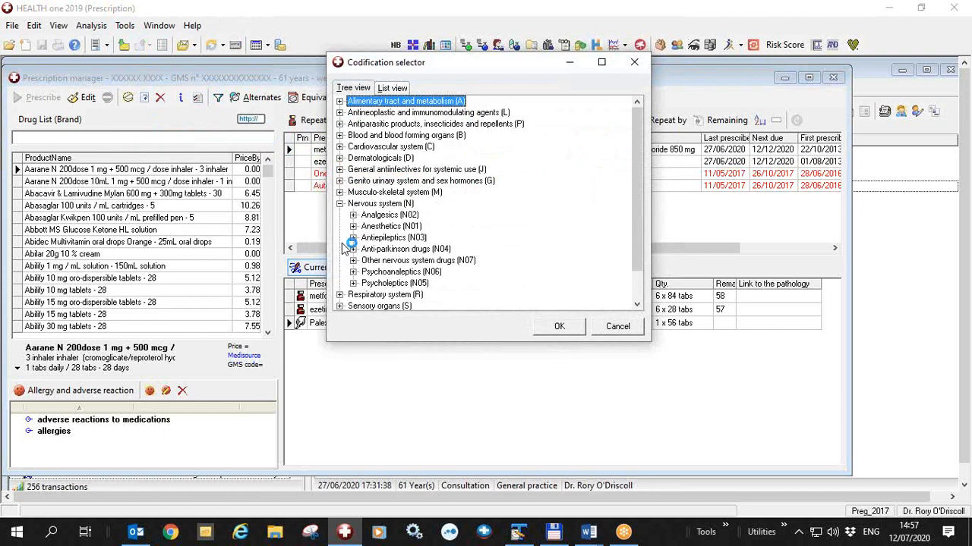
pyautogui.click(353, 215)
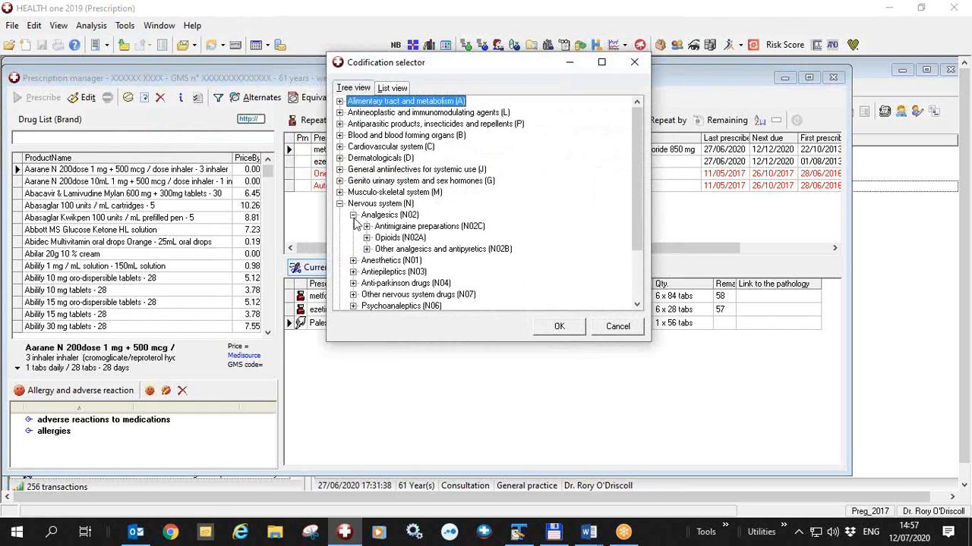
pyautogui.click(395, 239)
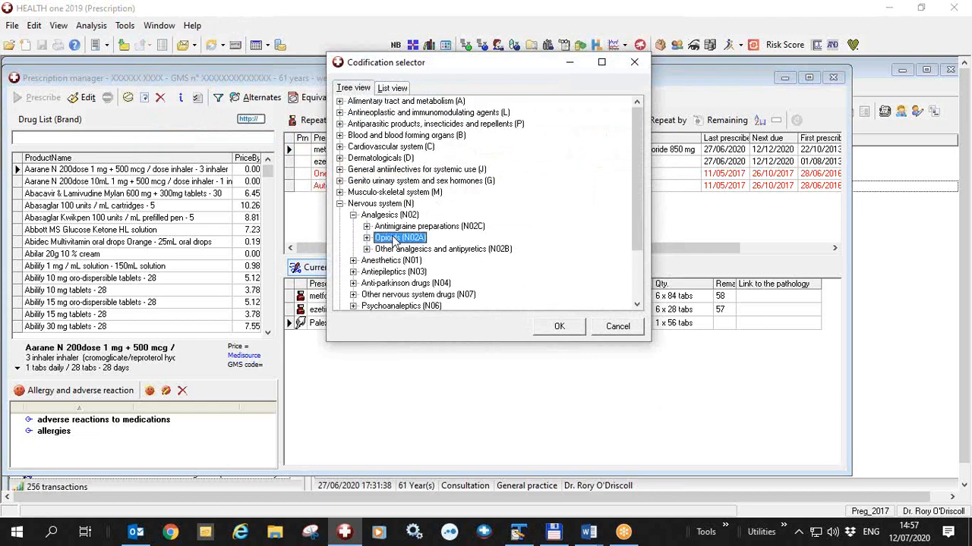
pyautogui.doubleClick(395, 239)
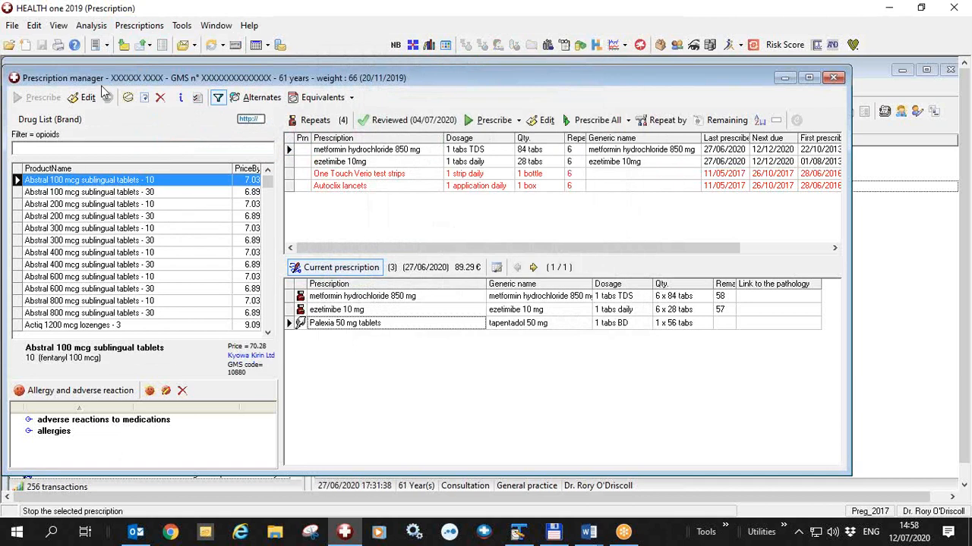
# - Start setting the hand written attribute for all drugs in the opioids-filtered list, and decline the confirmation
pyautogui.click(133, 29)
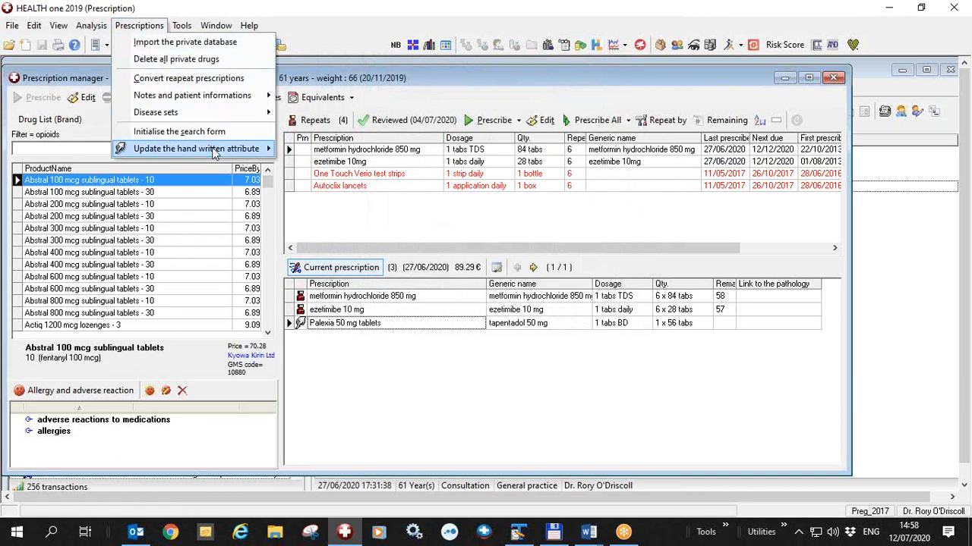
pyautogui.moveTo(258, 151)
pyautogui.click(298, 151)
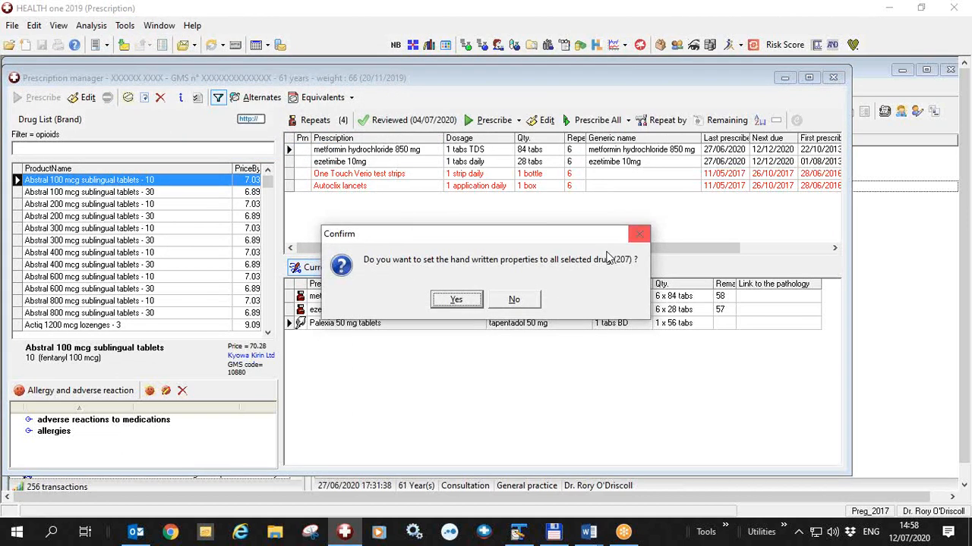
pyautogui.click(515, 306)
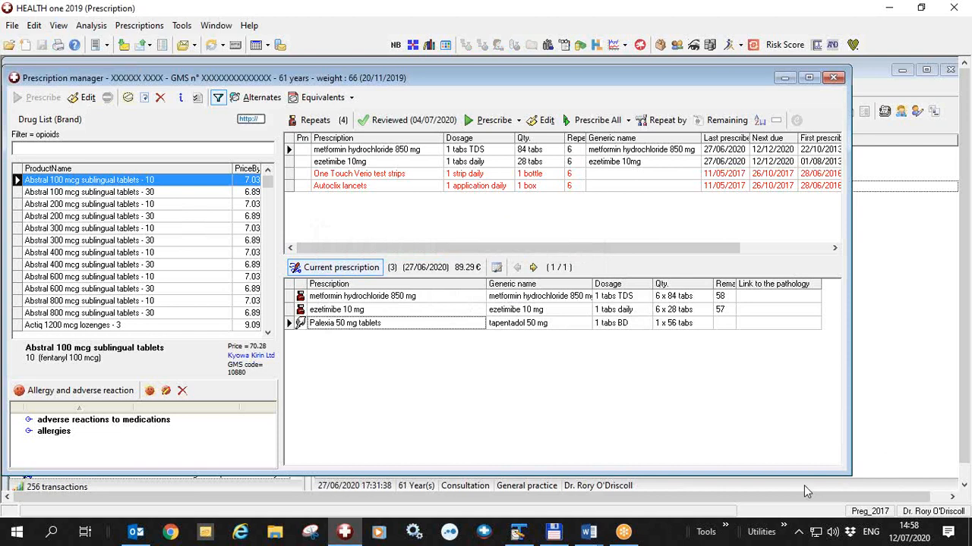
# - Enable sending the prescription to the nominated pharmacy, Inish Pharmacy, Carndonagh, and create its HealthMail message
pyautogui.hotkey('ctrl', 'p')
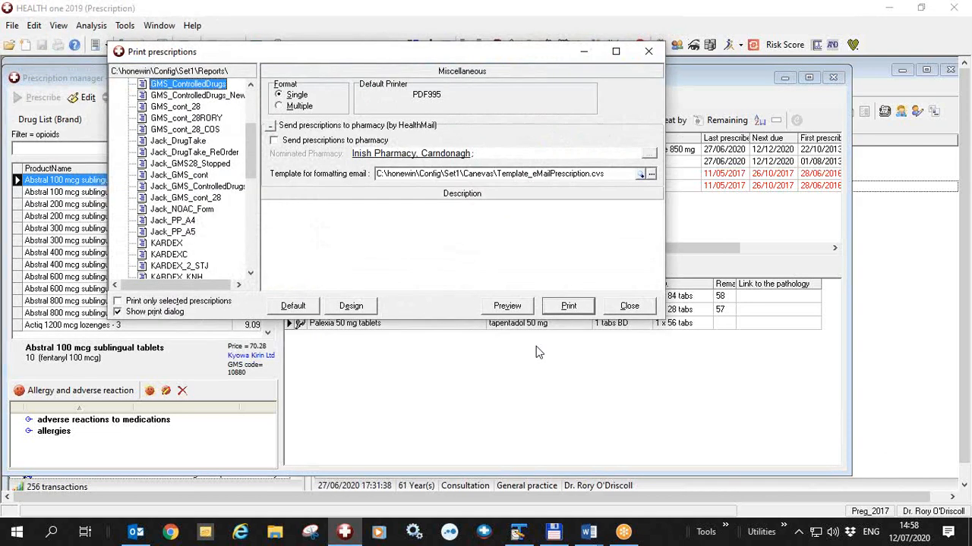
pyautogui.click(273, 141)
pyautogui.click(451, 307)
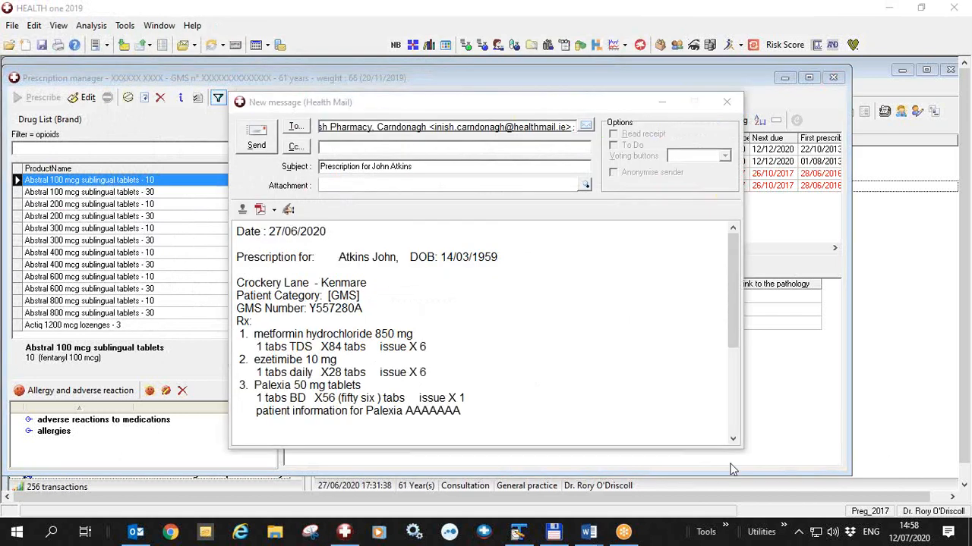
# - Check the Palexia dosage and its quantity in words in the HealthMail prescription message, and leave the message
pyautogui.moveTo(264, 398); pyautogui.dragTo(381, 400)
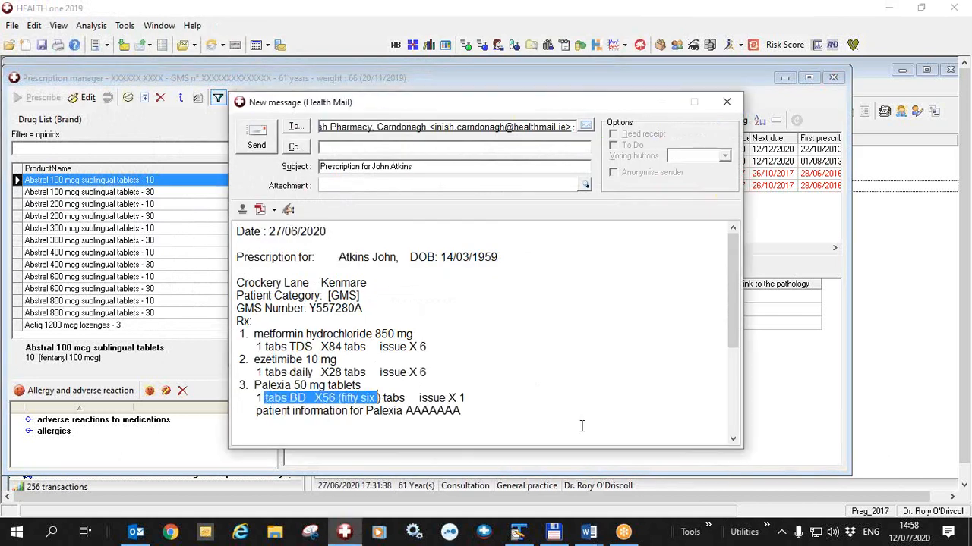
pyautogui.click(801, 486)
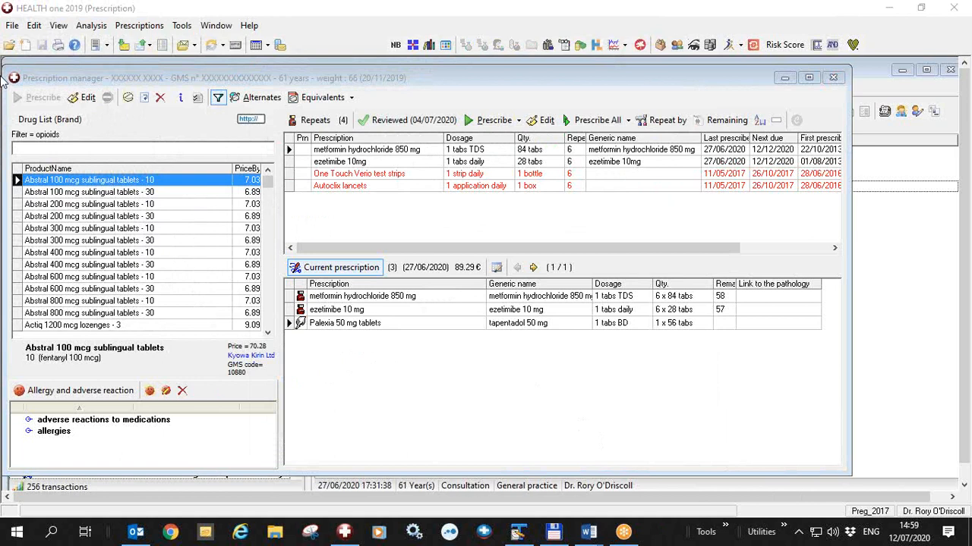
# - Create an email by direct mail from HEALTH one, exporting nothing so that it starts empty
pyautogui.click(12, 28)
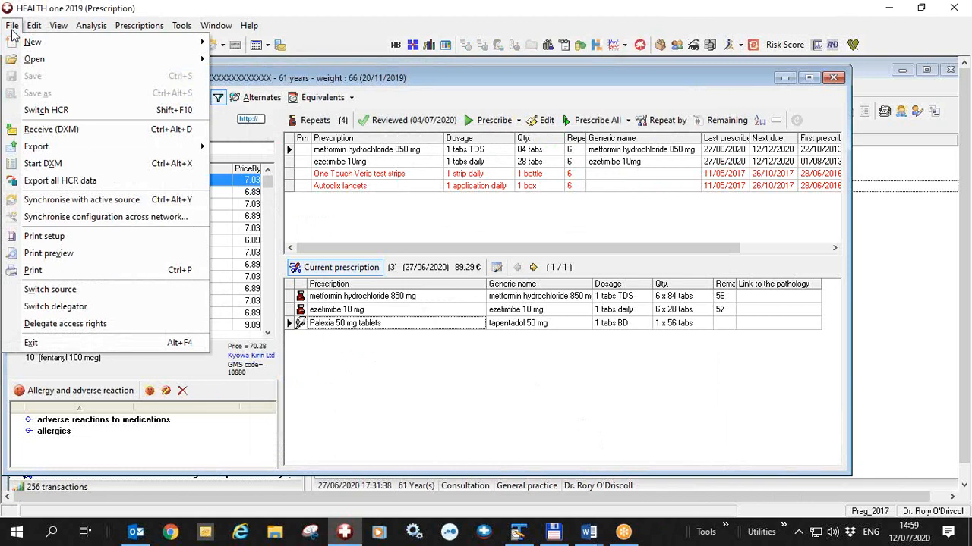
pyautogui.moveTo(60, 154)
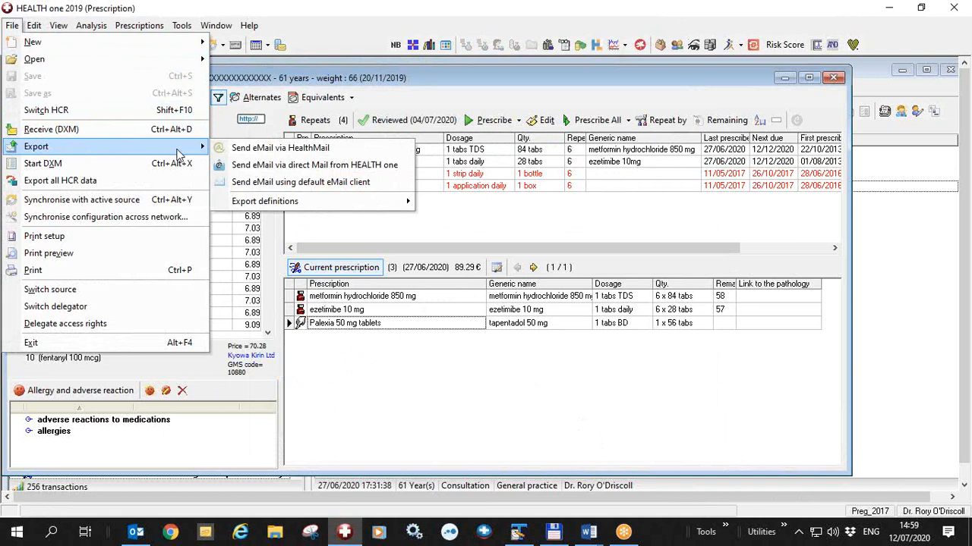
pyautogui.click(265, 167)
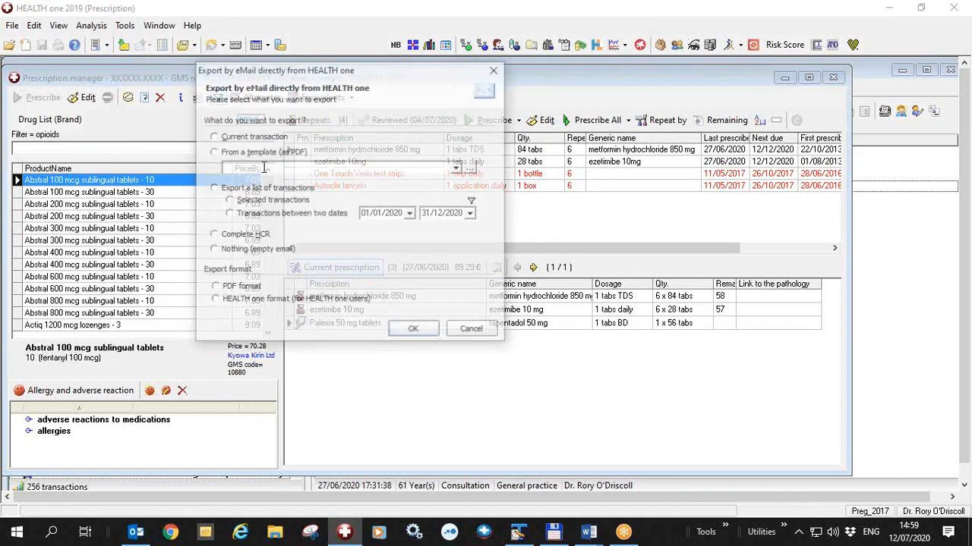
pyautogui.click(217, 254)
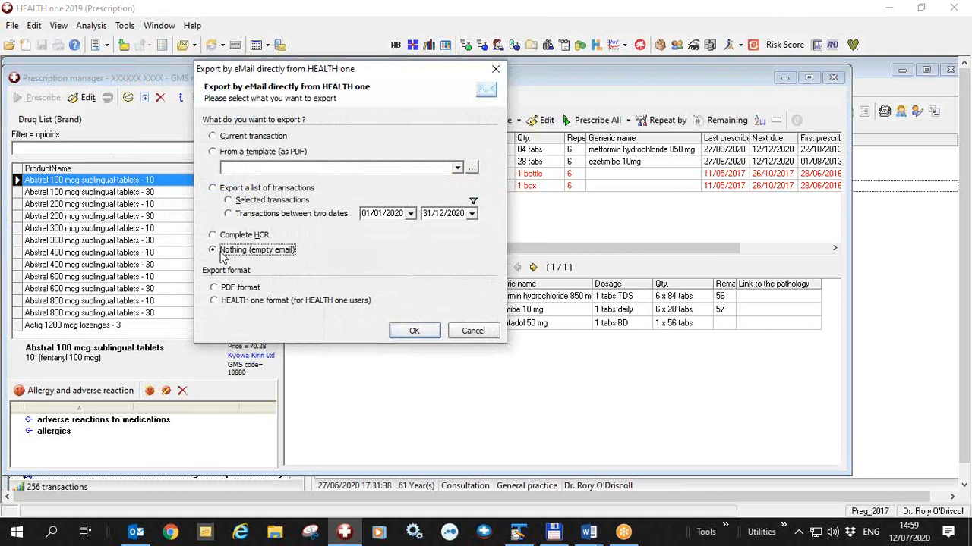
pyautogui.click(421, 331)
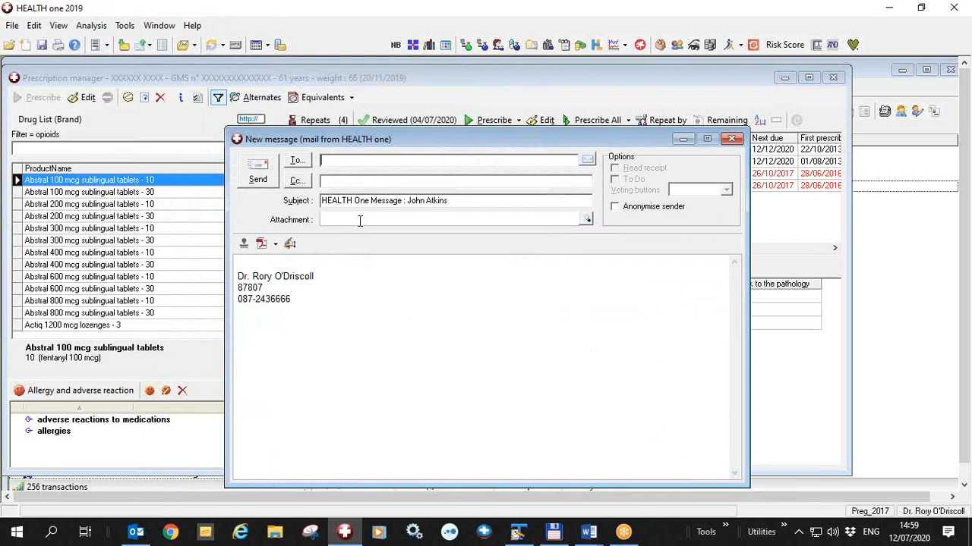
# - Address the email to the patient's first listed email address and insert template 3 at the start of the message body
pyautogui.click(588, 163)
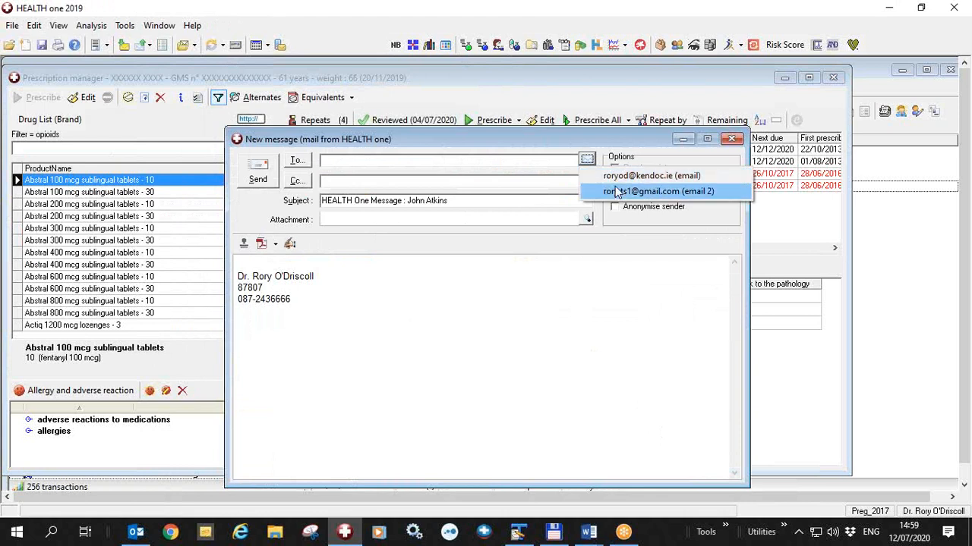
pyautogui.click(616, 179)
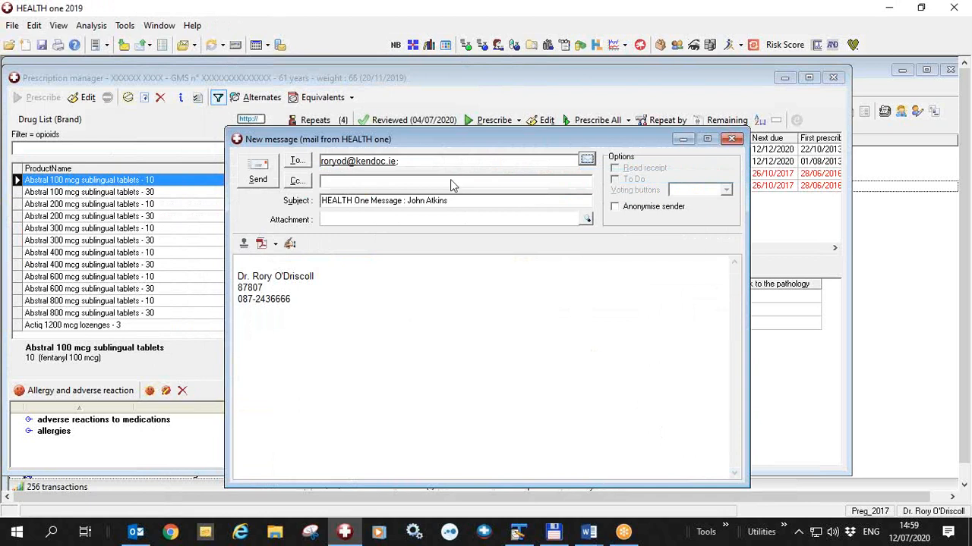
pyautogui.click(296, 268)
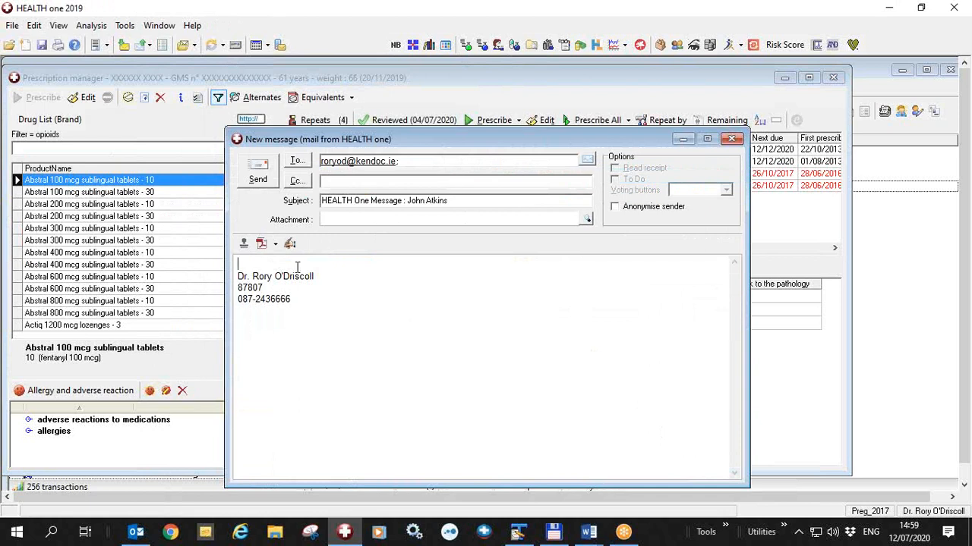
pyautogui.click(244, 247)
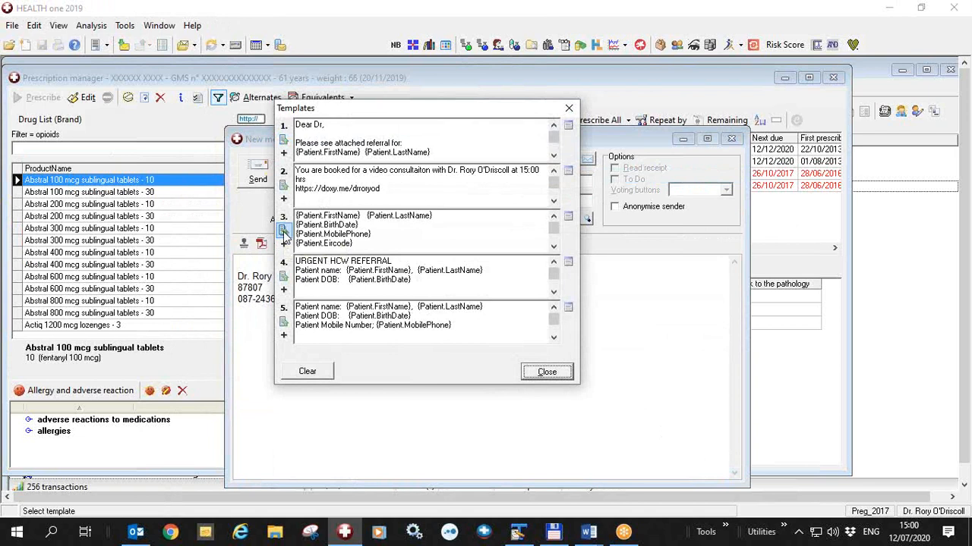
pyautogui.click(283, 231)
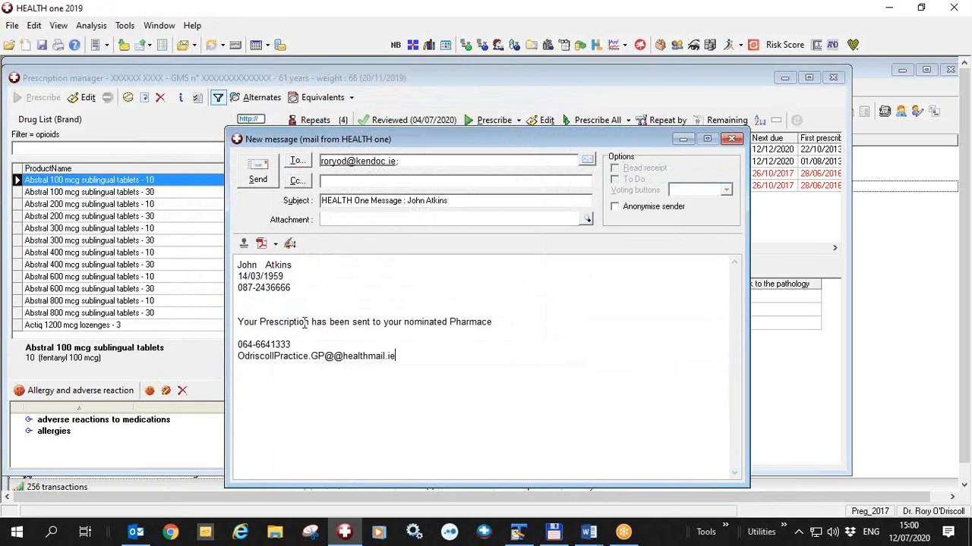
# - Correct "Pharmace" to "Pharmacy" in the message text and send the email to the patient
pyautogui.click(491, 323)
pyautogui.press('BackSpace')
pyautogui.write('y')
pyautogui.click(259, 166)
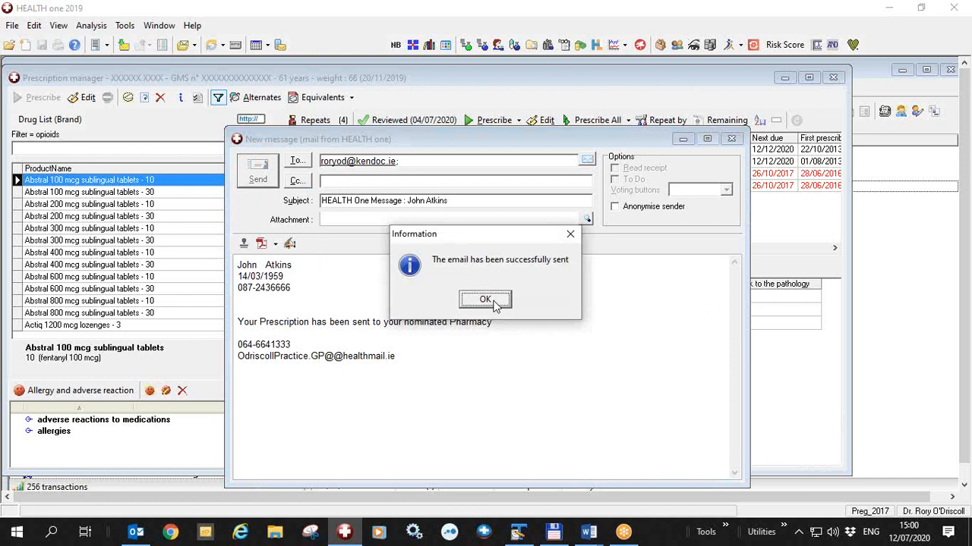
pyautogui.click(490, 300)
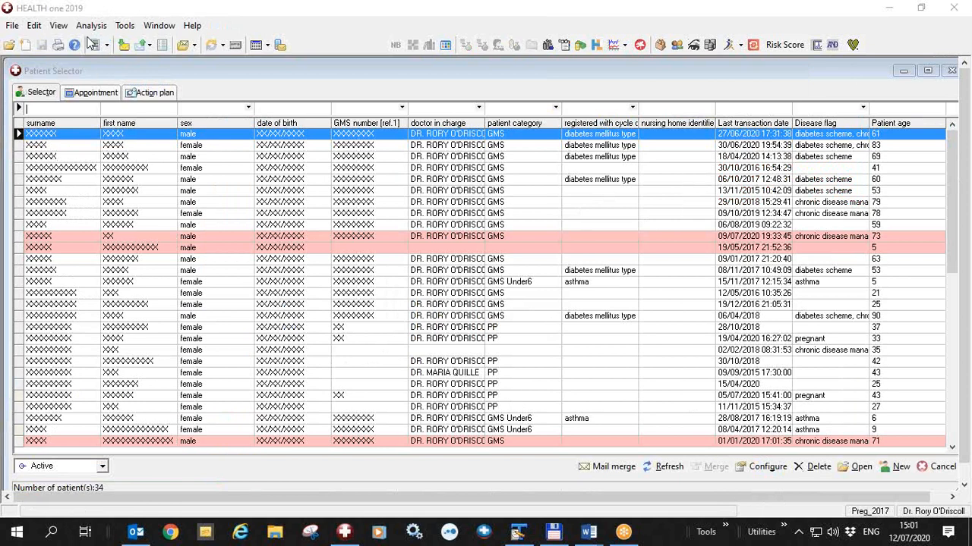
# - Open the healthmail.ie mailbox and select the Practice account
pyautogui.click(63, 32)
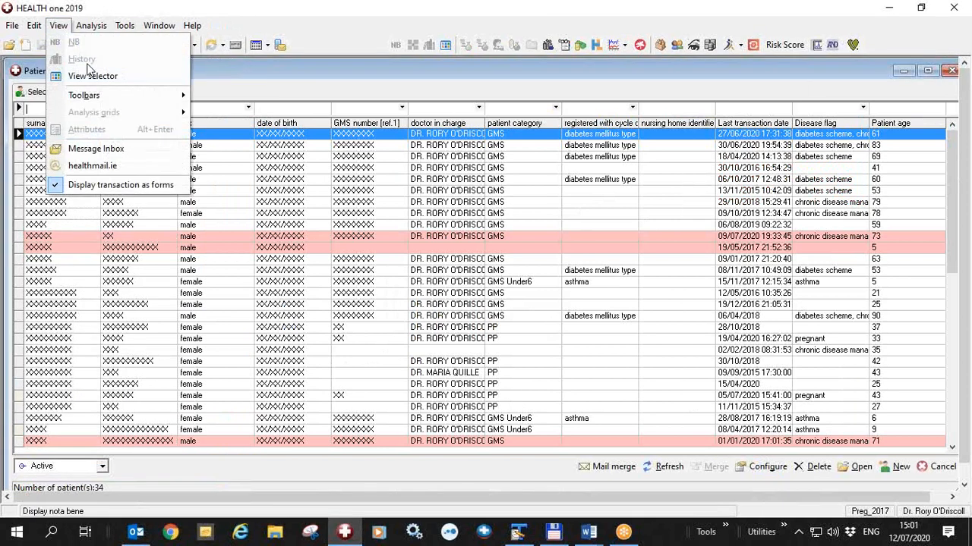
pyautogui.click(107, 169)
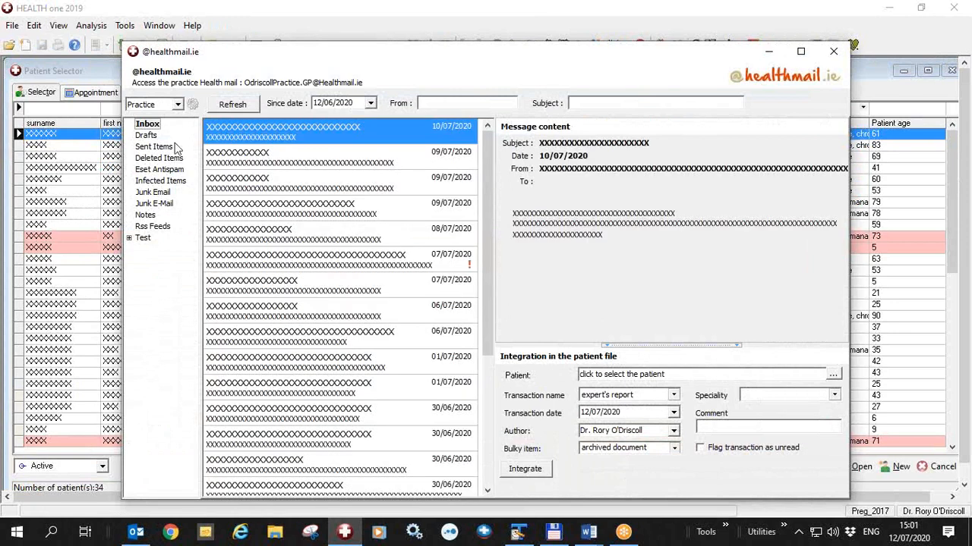
pyautogui.click(178, 105)
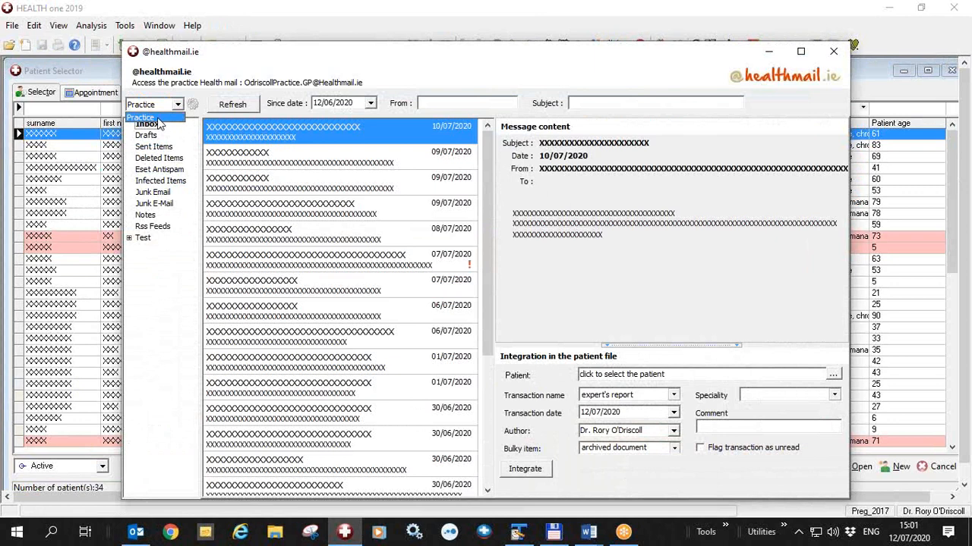
pyautogui.click(161, 118)
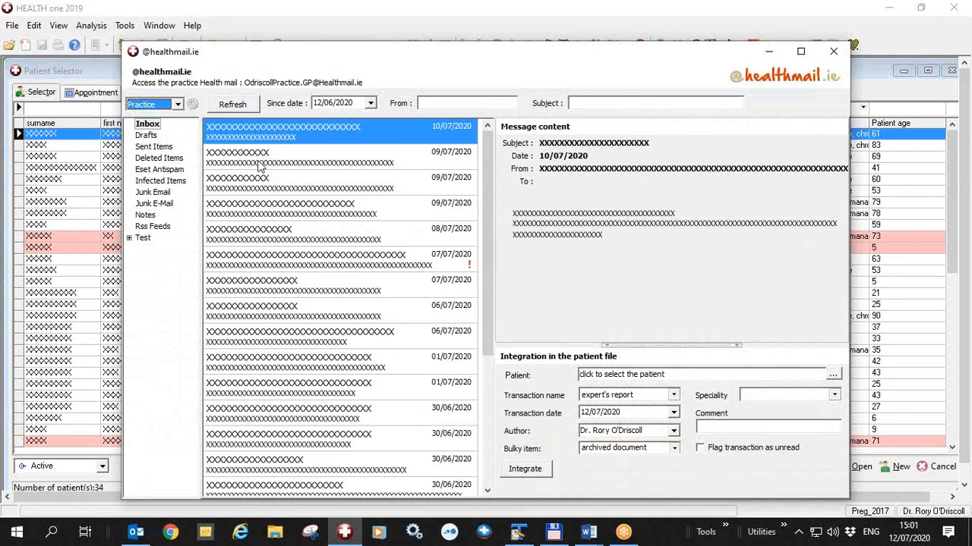
# - Review the HealthMail account's credentials and its SMTP and IMAP server settings, and cancel without saving
pyautogui.click(193, 107)
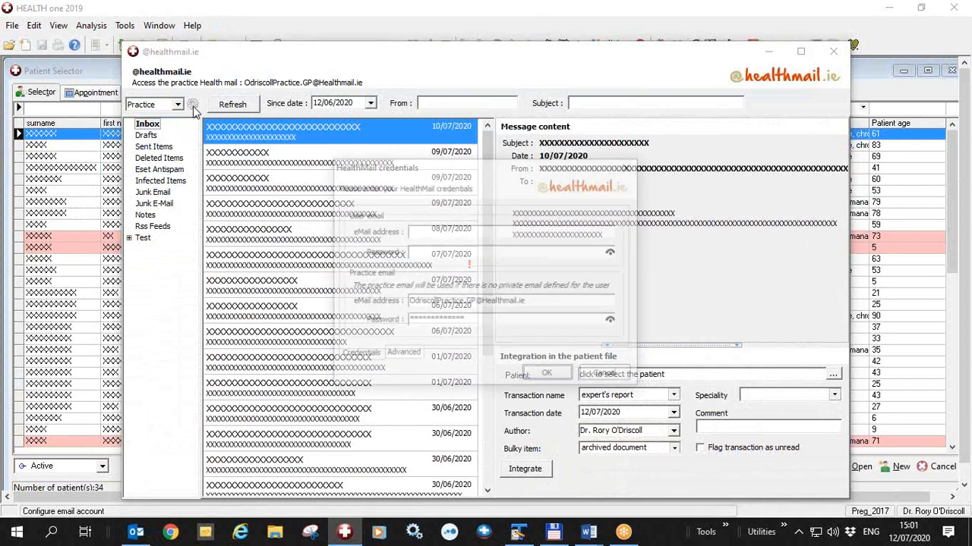
pyautogui.click(425, 232)
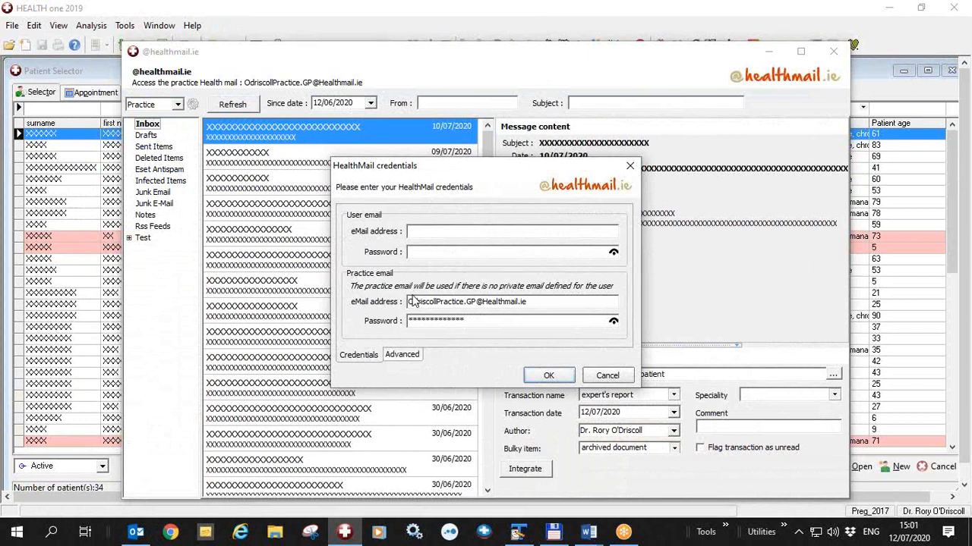
pyautogui.click(410, 355)
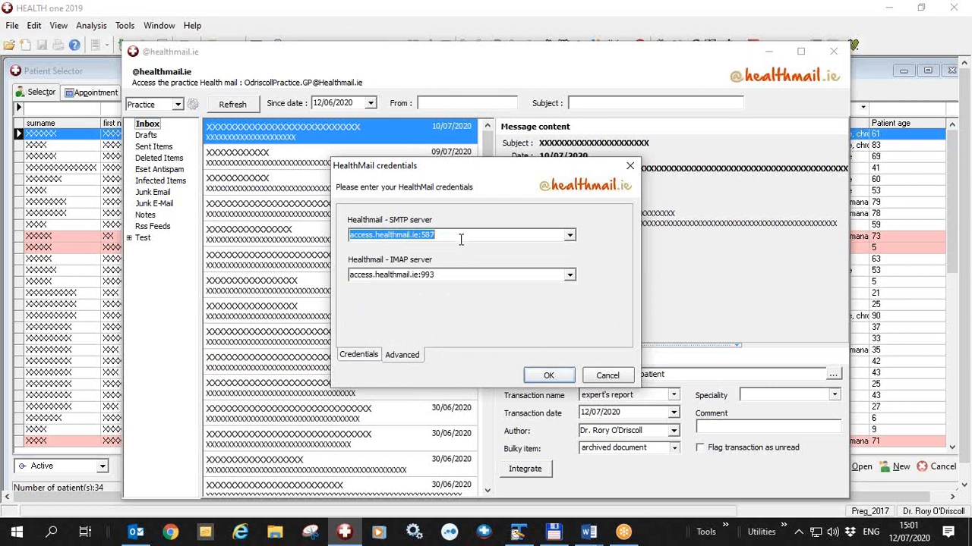
pyautogui.moveTo(453, 235); pyautogui.dragTo(339, 238)
pyautogui.click(607, 376)
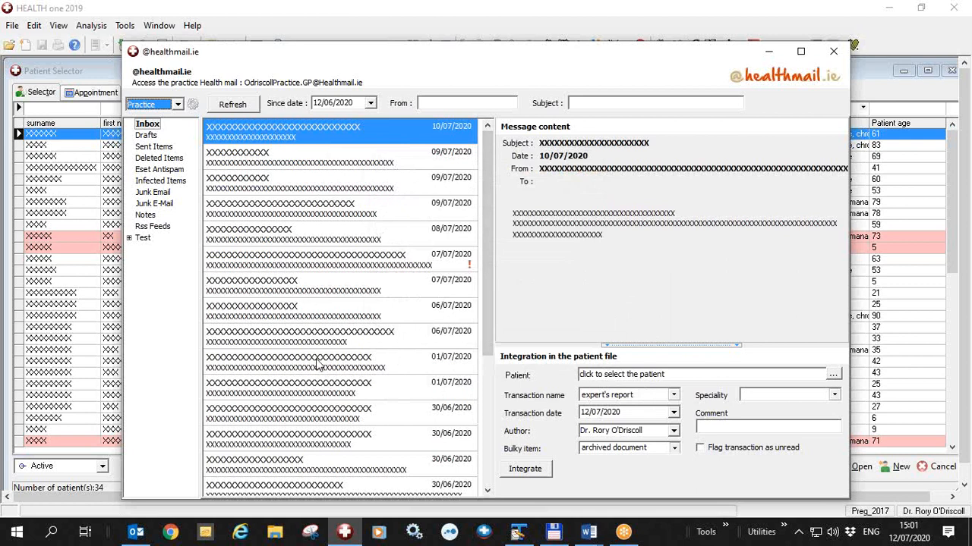
# - Look through the inbox, preview the PDF attachment of the second message, dated 09/07/2020, and close the preview
pyautogui.moveTo(487, 310); pyautogui.dragTo(488, 457)
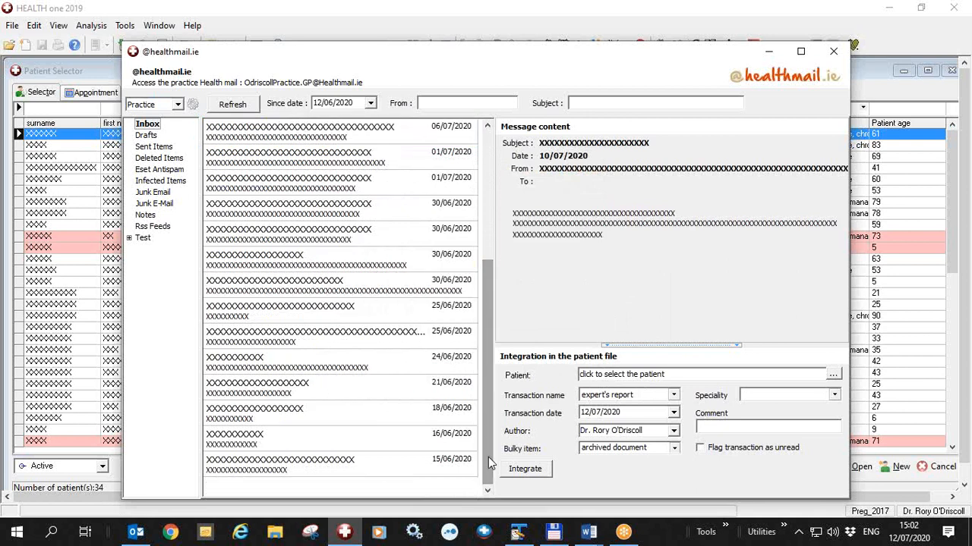
pyautogui.moveTo(487, 456); pyautogui.dragTo(490, 301)
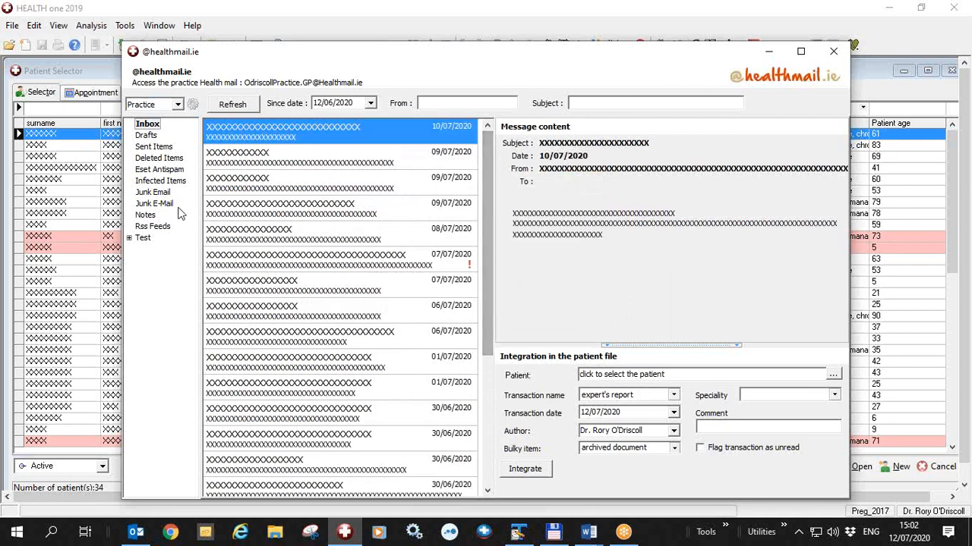
pyautogui.click(306, 161)
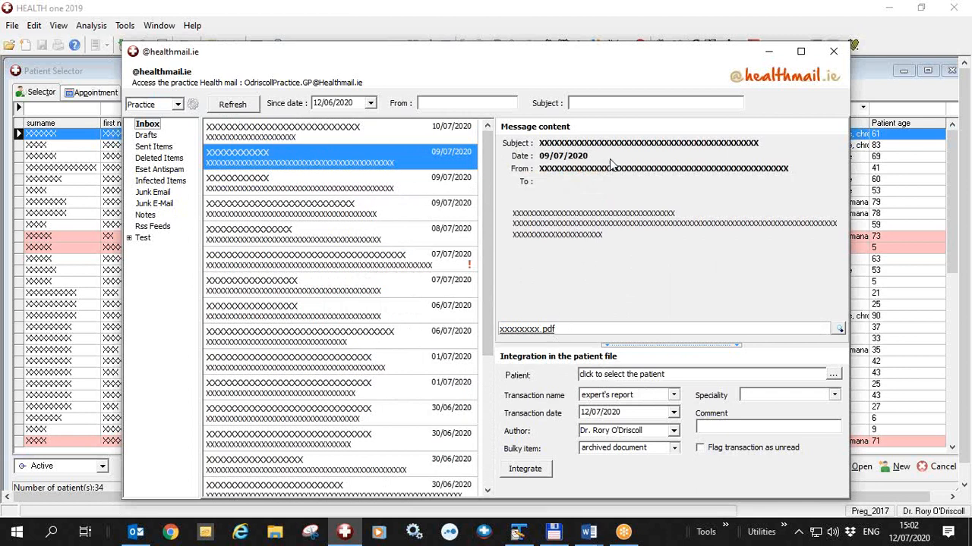
pyautogui.moveTo(633, 65); pyautogui.dragTo(518, 45)
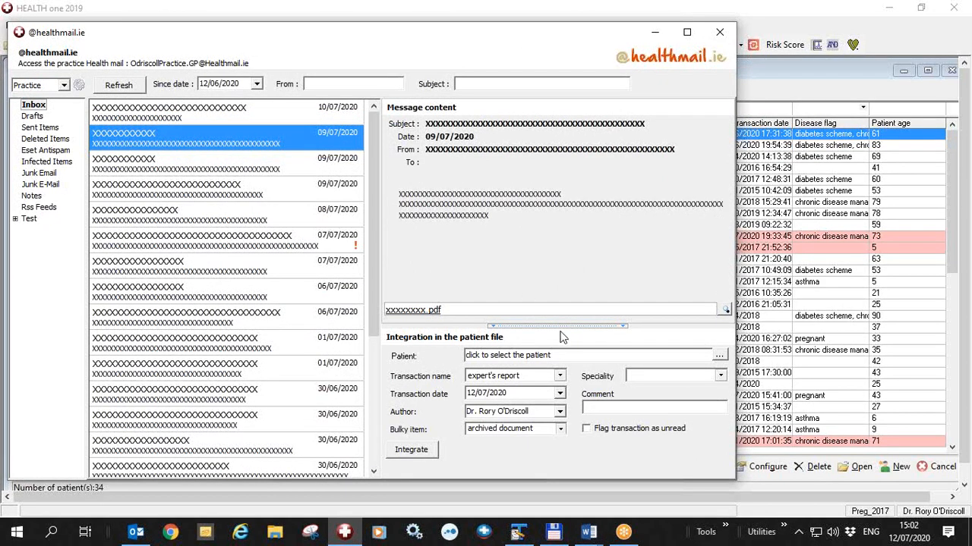
pyautogui.click(726, 312)
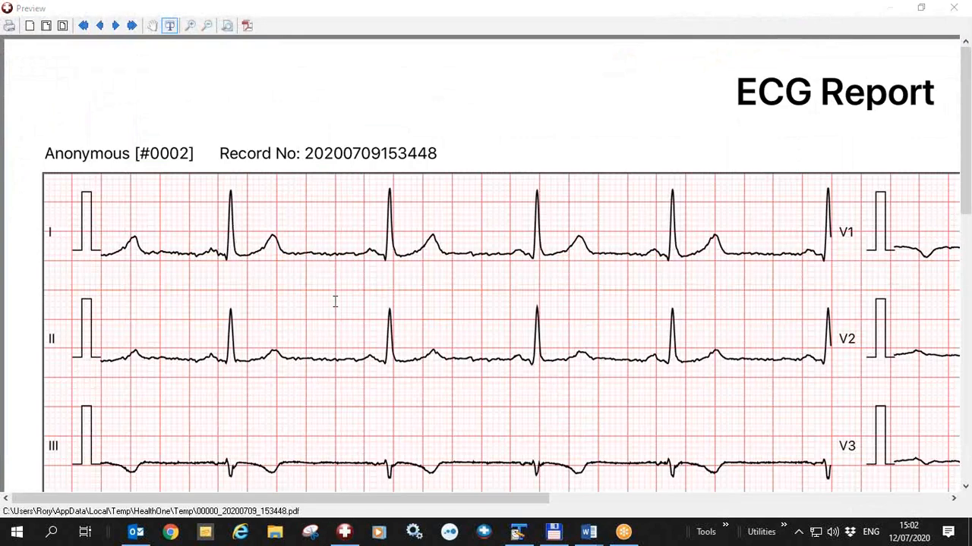
pyautogui.scroll(-10, 335, 301)
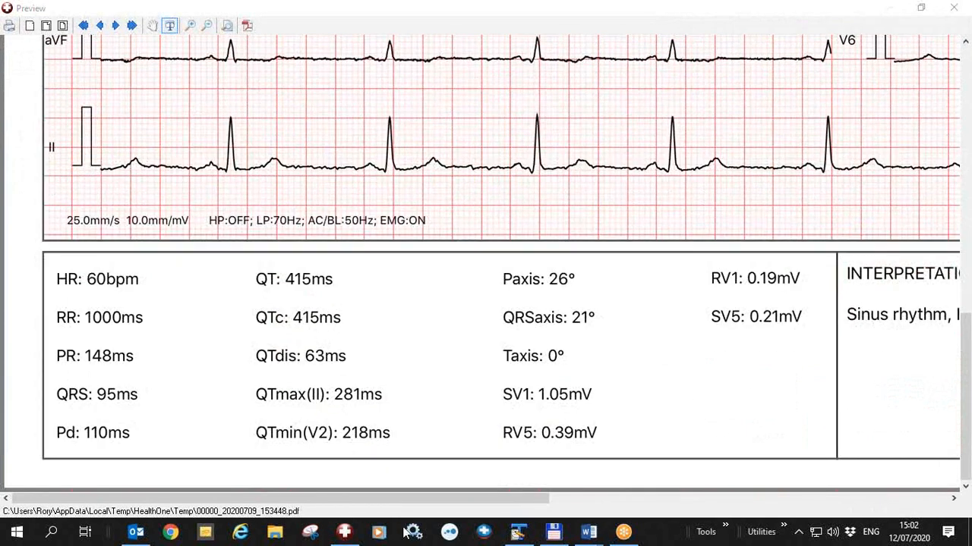
pyautogui.moveTo(414, 499); pyautogui.dragTo(325, 491)
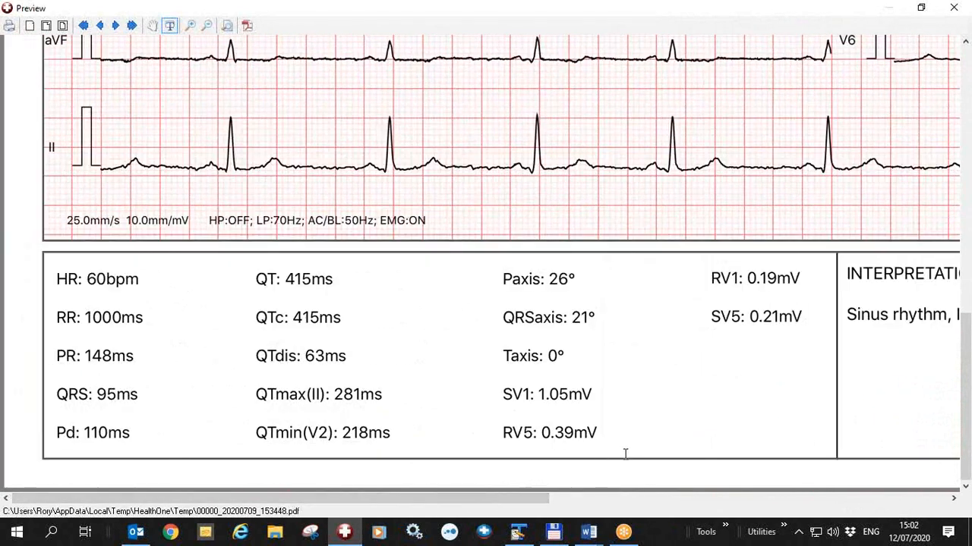
pyautogui.click(958, 8)
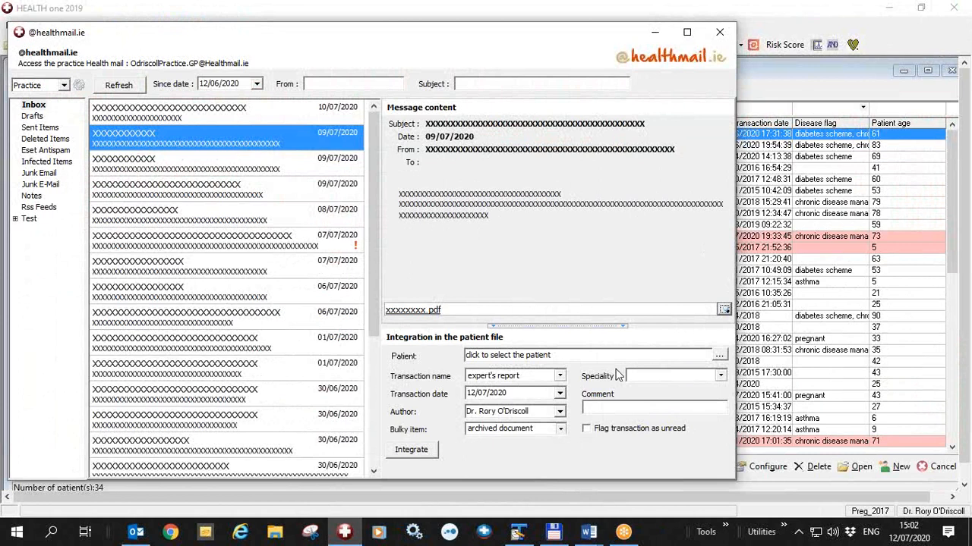
# - Cancel the patient search, assign the 09/07/2020 message to the currently open patient, and set its speciality to cardiology
pyautogui.click(719, 357)
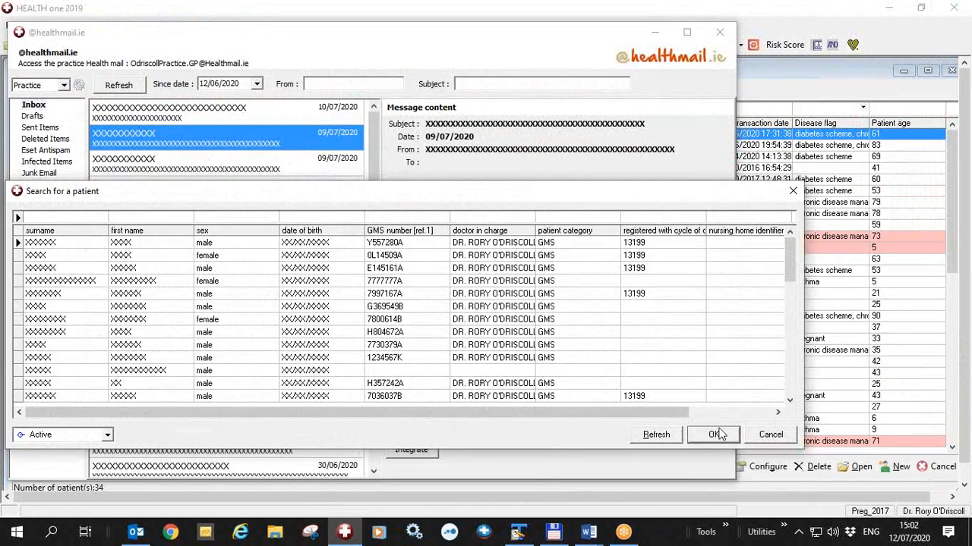
pyautogui.click(762, 435)
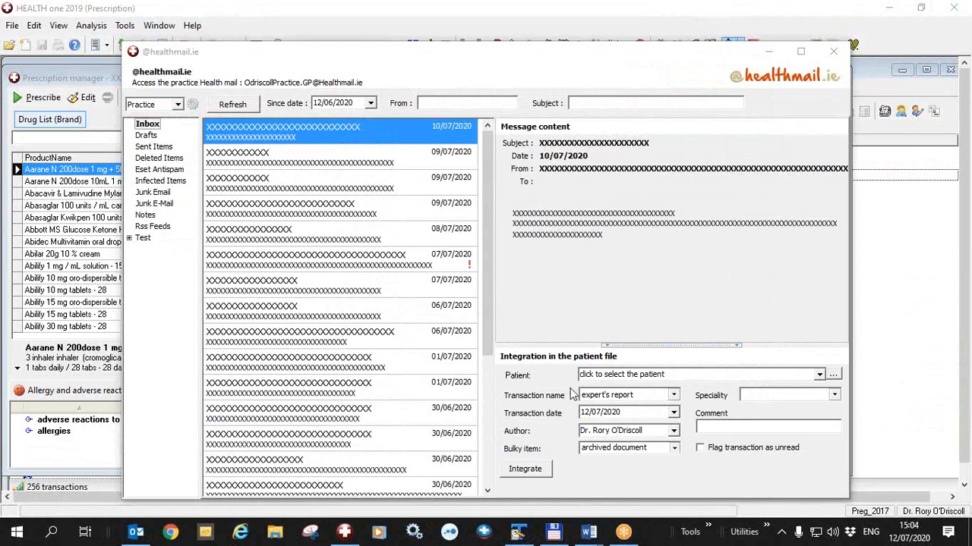
pyautogui.click(819, 377)
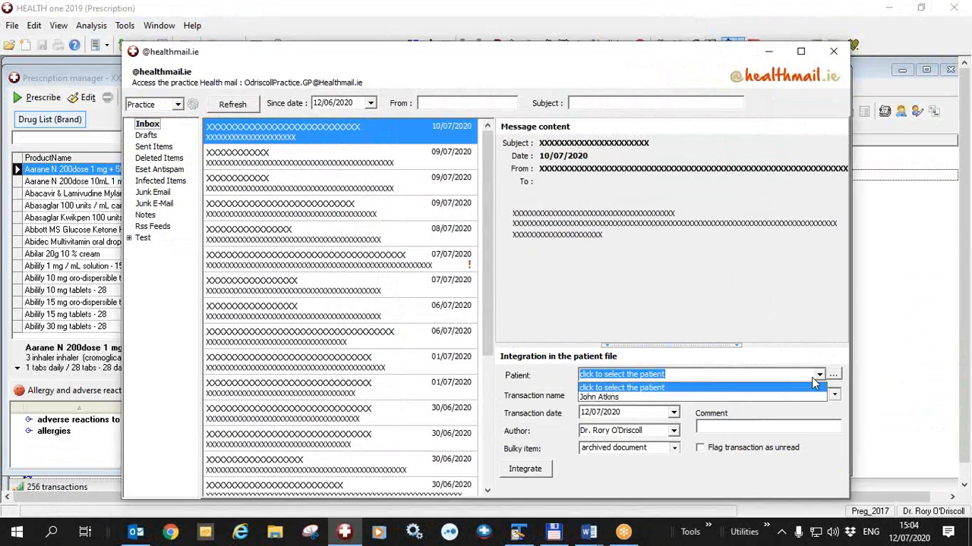
pyautogui.click(612, 399)
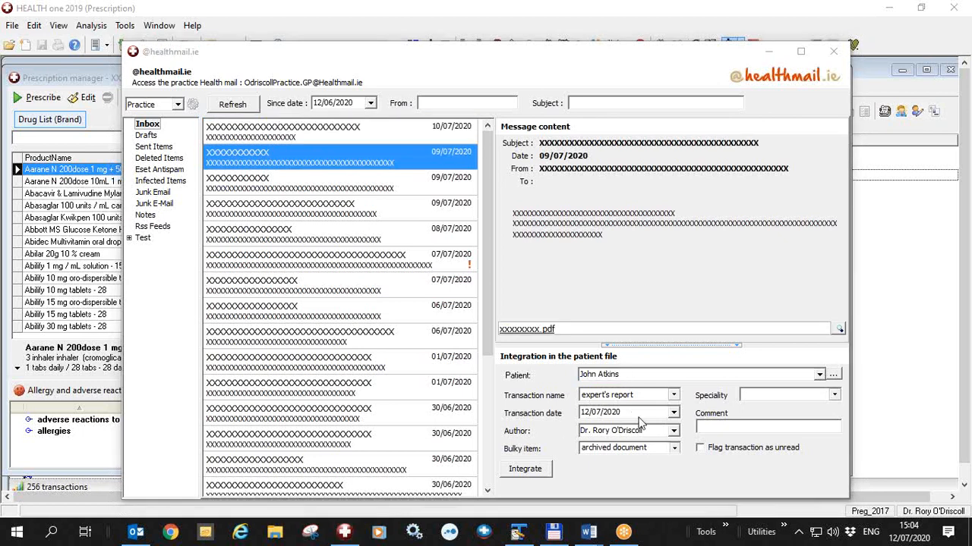
pyautogui.click(834, 396)
pyautogui.click(763, 417)
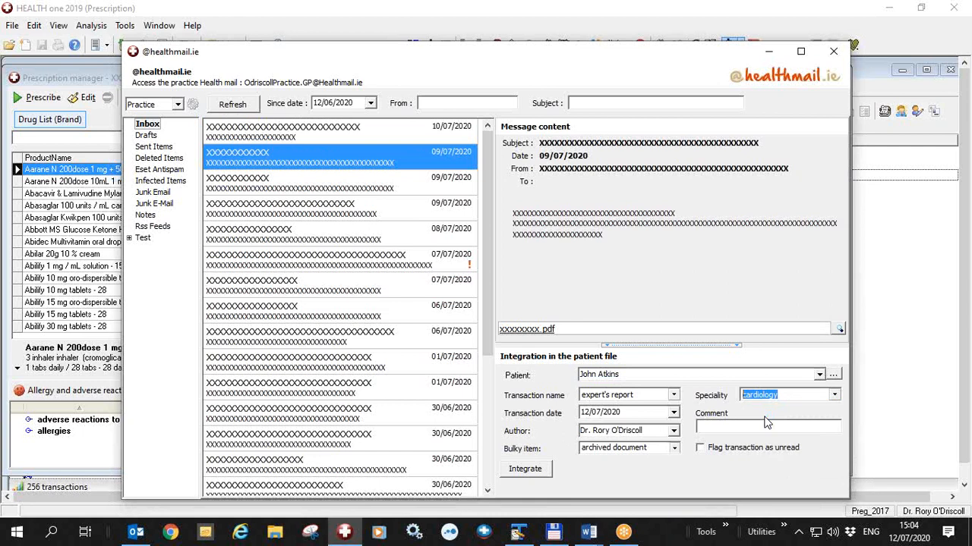
# - Integrate the message's PDF attachment into the patient's file, accepting the oversized insertion, and close the mailbox and the prescription manager
pyautogui.click(536, 469)
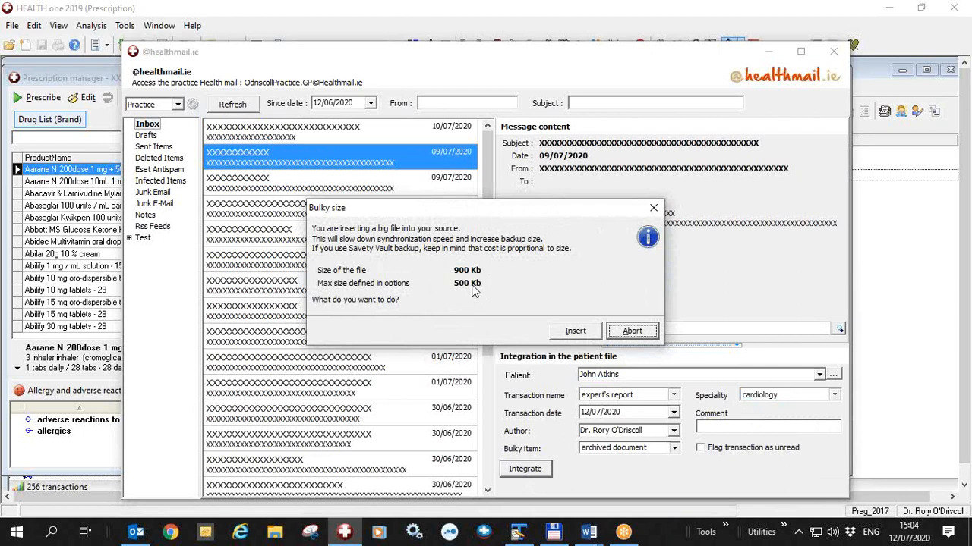
pyautogui.click(577, 331)
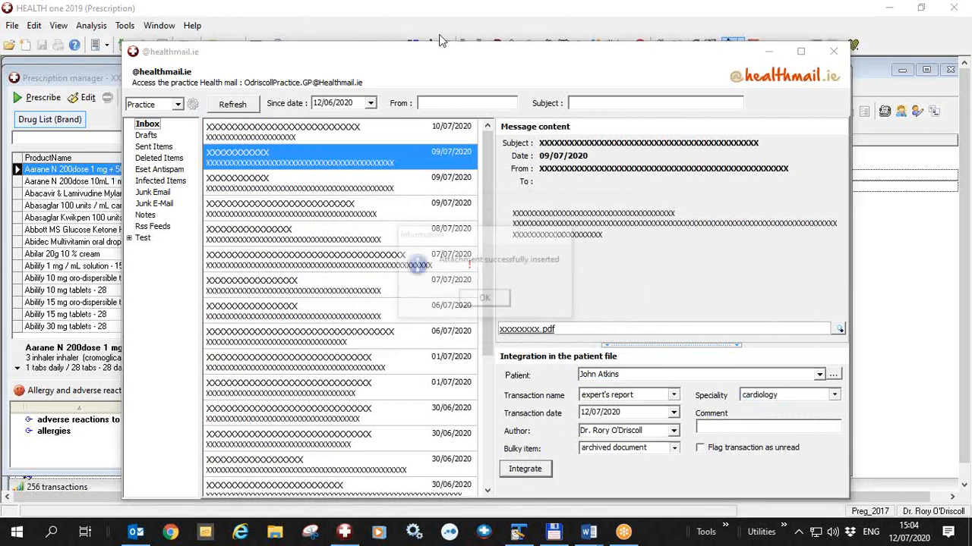
pyautogui.press('Return')
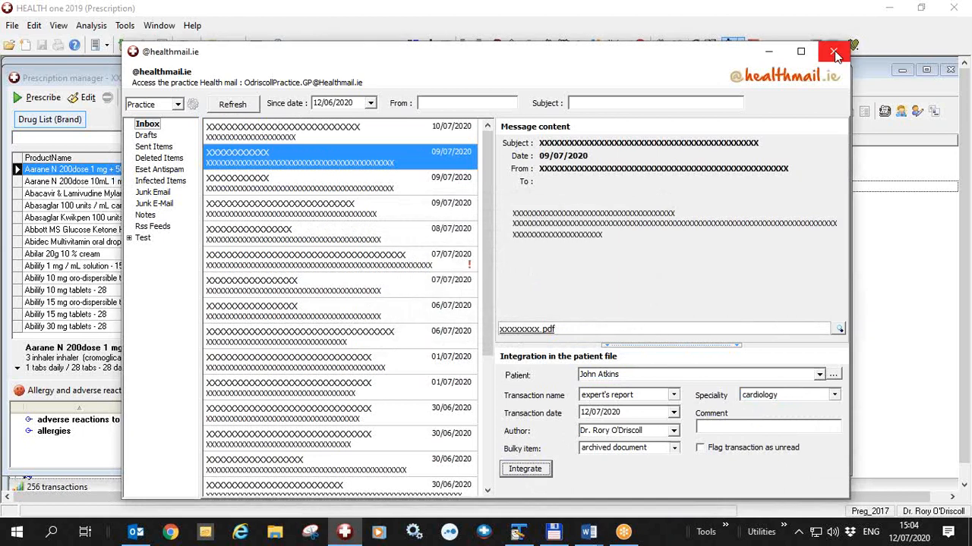
pyautogui.click(834, 54)
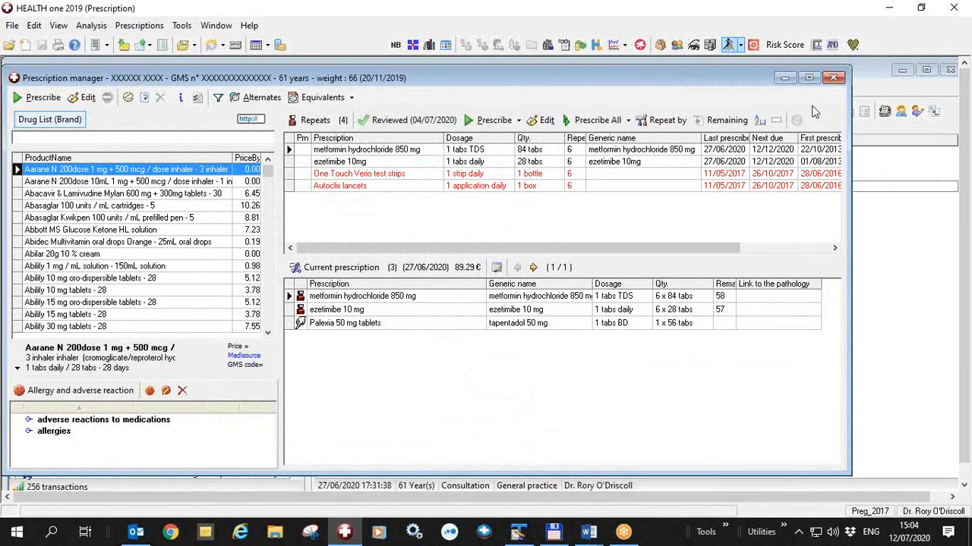
pyautogui.click(834, 77)
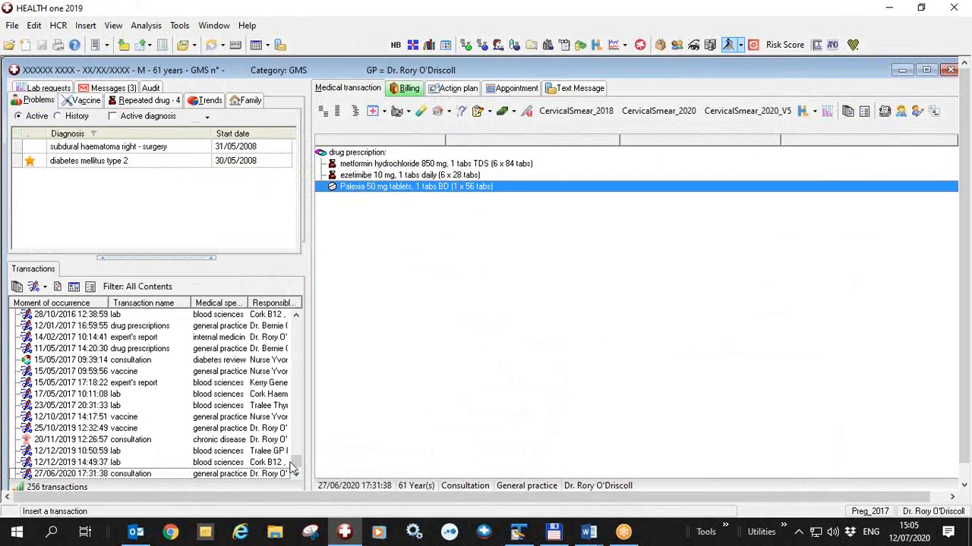
# - Select the 12/07/2020 cardiology expert's report in the patient's transactions, view its archived PDF document, and close the preview
pyautogui.scroll(-1, 285, 464)
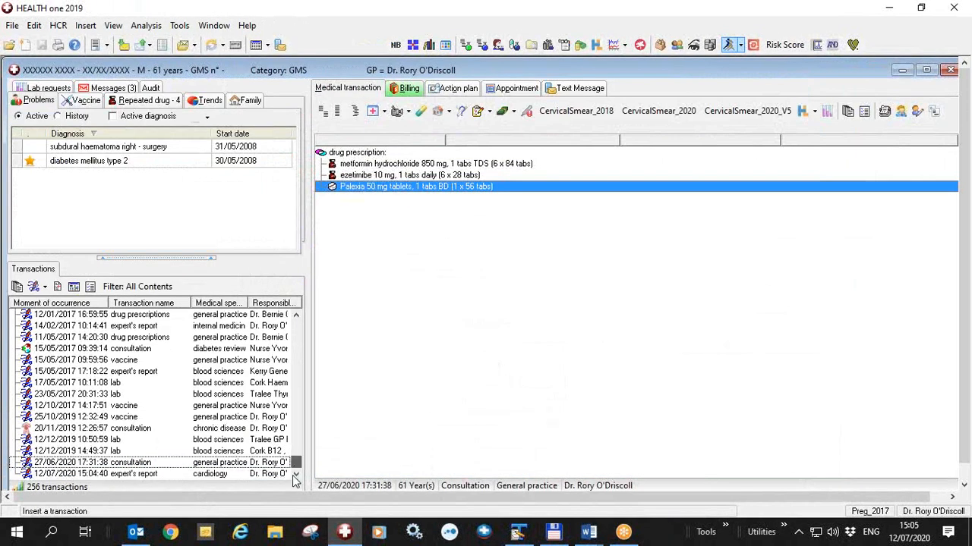
pyautogui.click(177, 476)
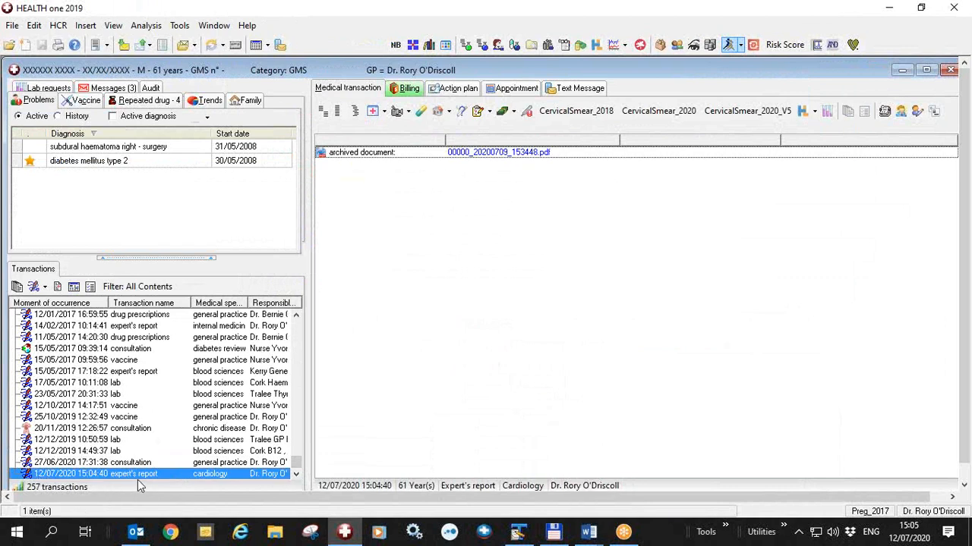
pyautogui.click(379, 156)
pyautogui.doubleClick(380, 156)
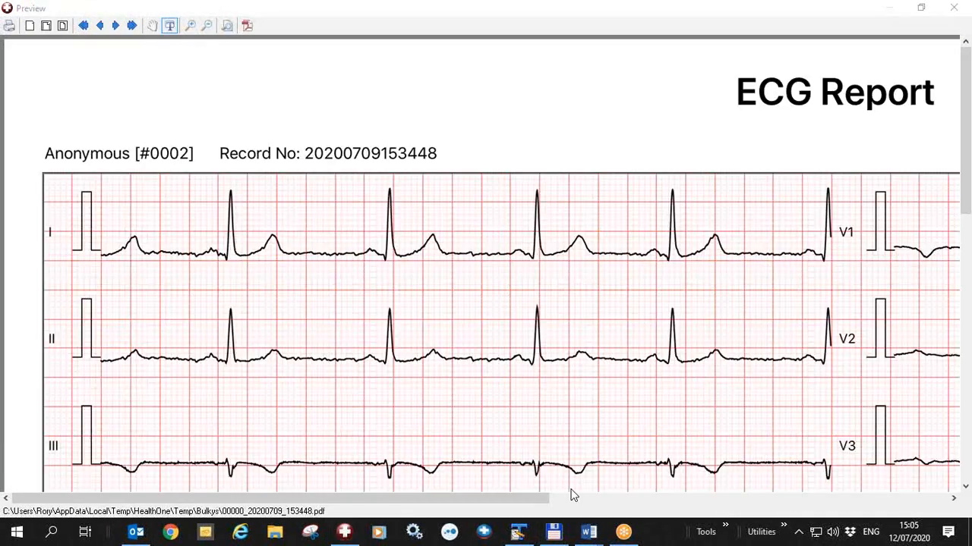
pyautogui.click(954, 7)
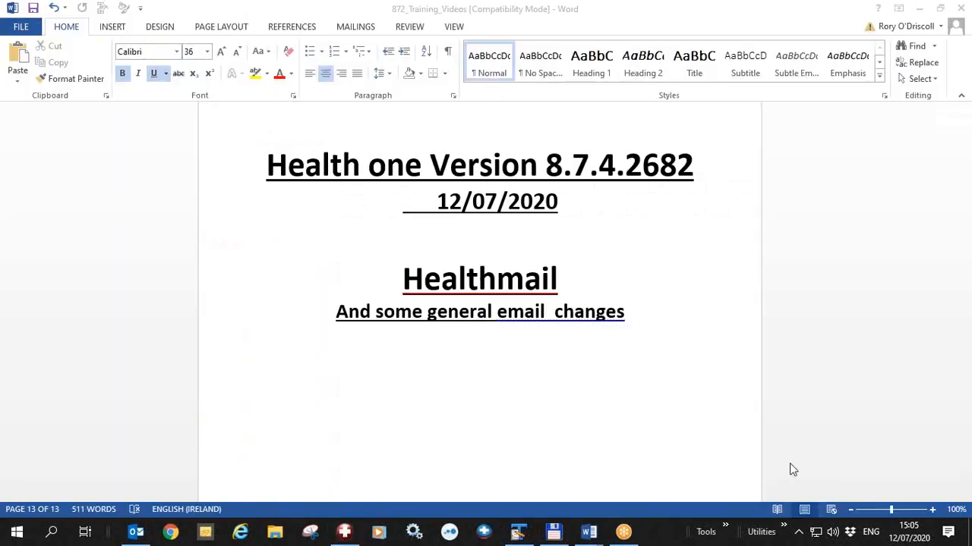